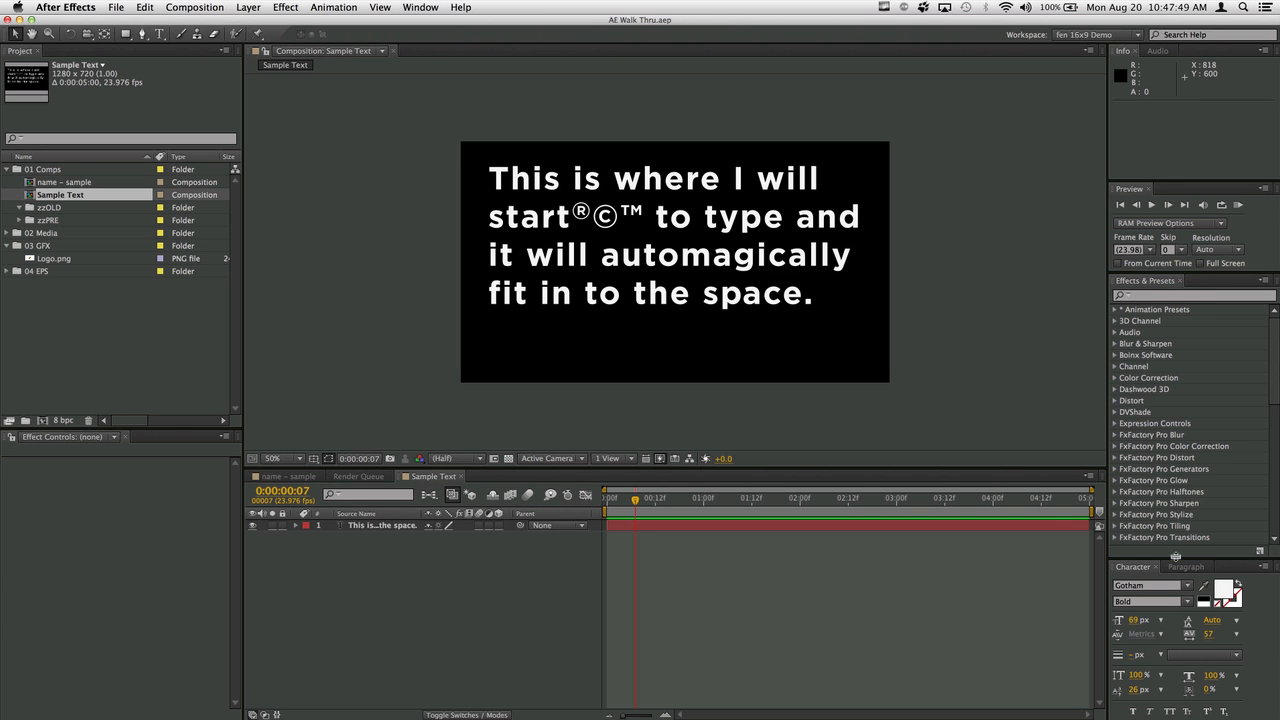
Make the Character and Paragraph panel group taller below Effects & Presets, and bring the Character panel to the front.
{"action": "left_click_drag", "start_coordinate": [1176, 557], "coordinate": [1180, 498]}
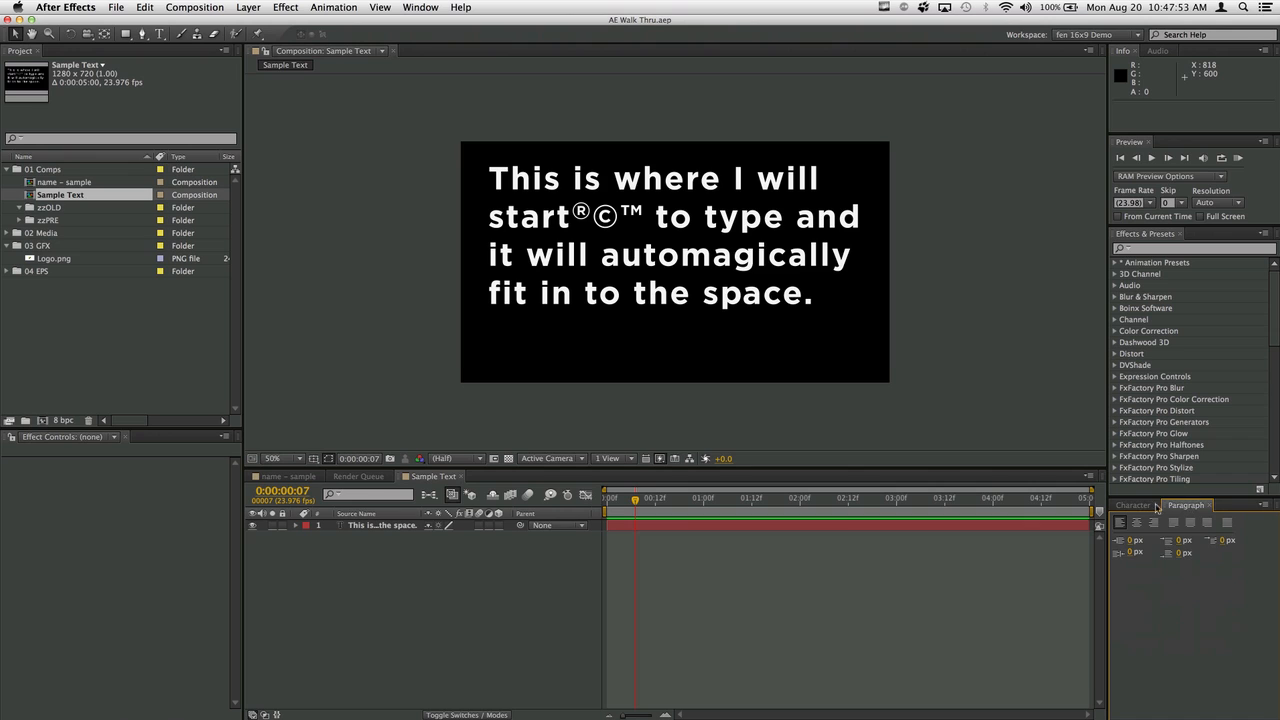
{"action": "left_click", "coordinate": [1145, 507]}
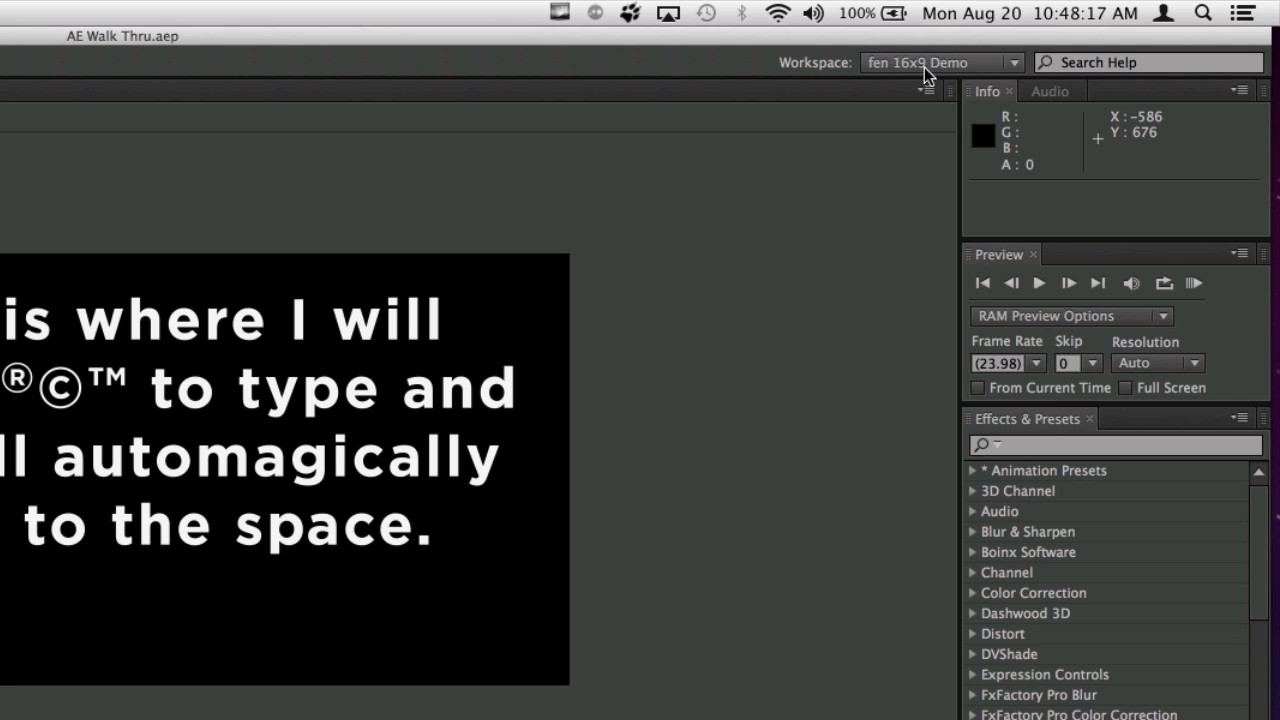
Load the Standard workspace and the Animation workspace in turn to compare their panel layouts.
{"action": "left_click", "coordinate": [923, 67]}
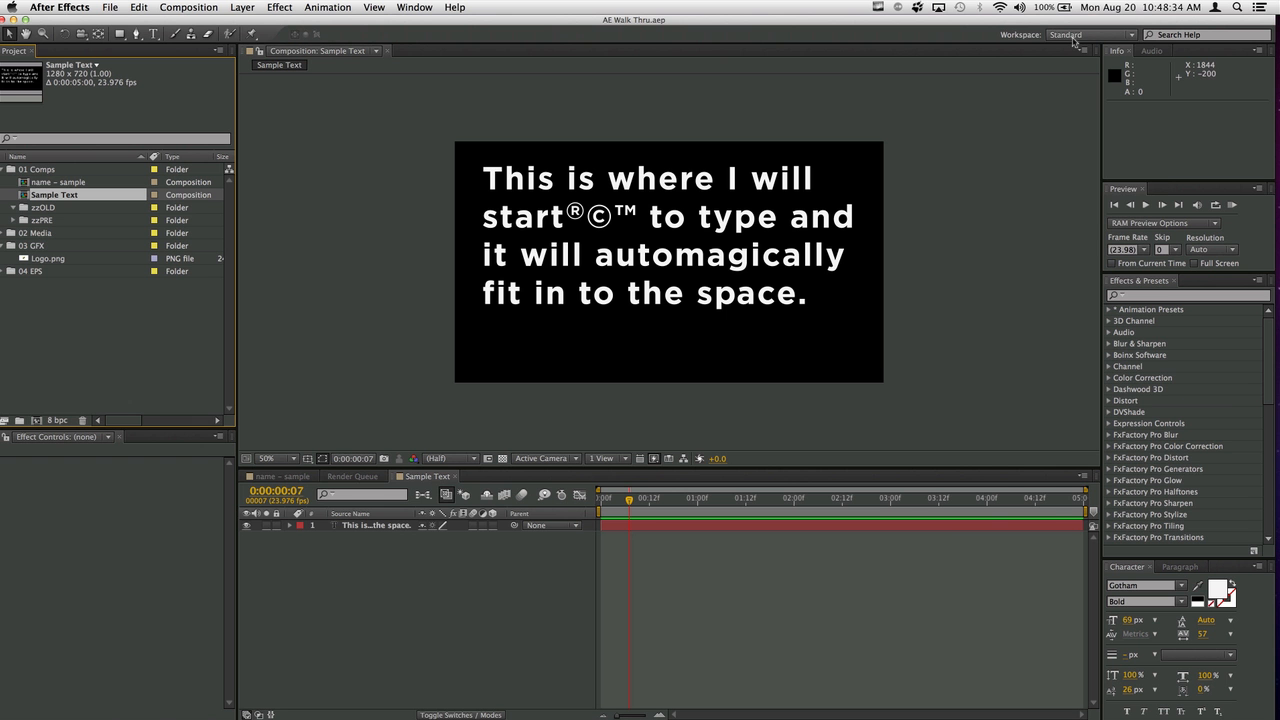
{"action": "left_click", "coordinate": [1075, 35]}
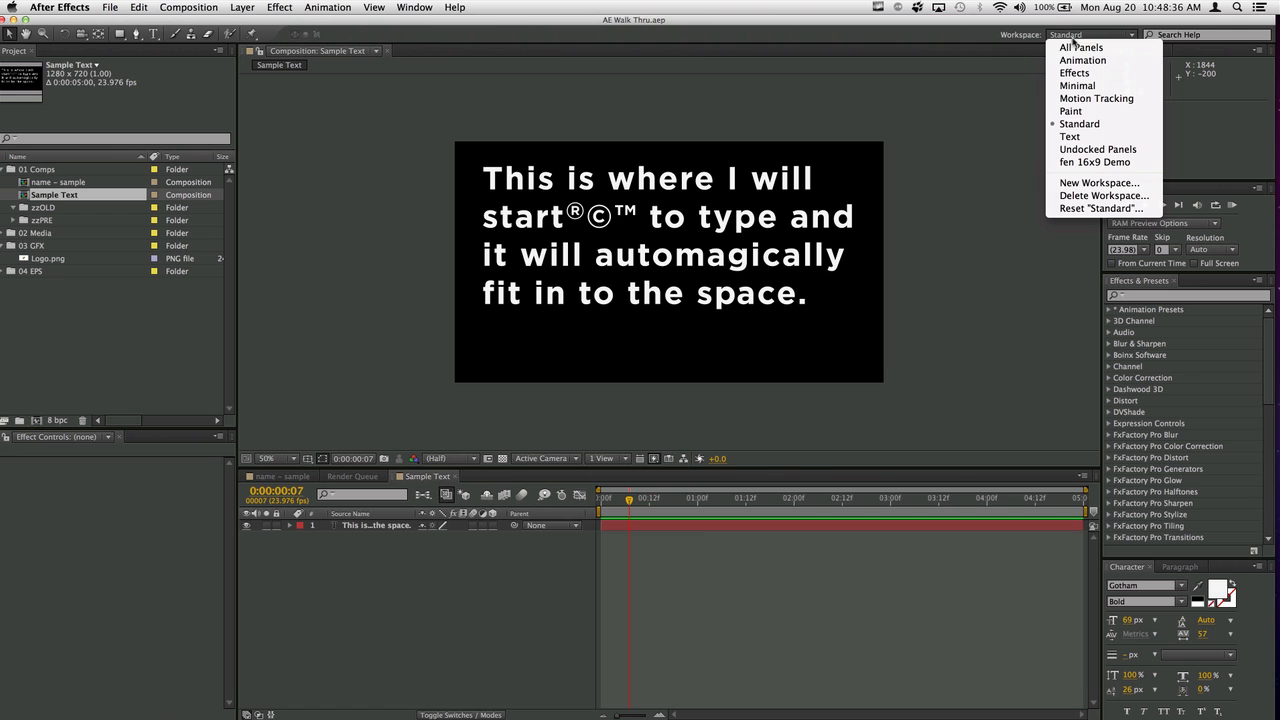
{"action": "left_click", "coordinate": [1090, 61]}
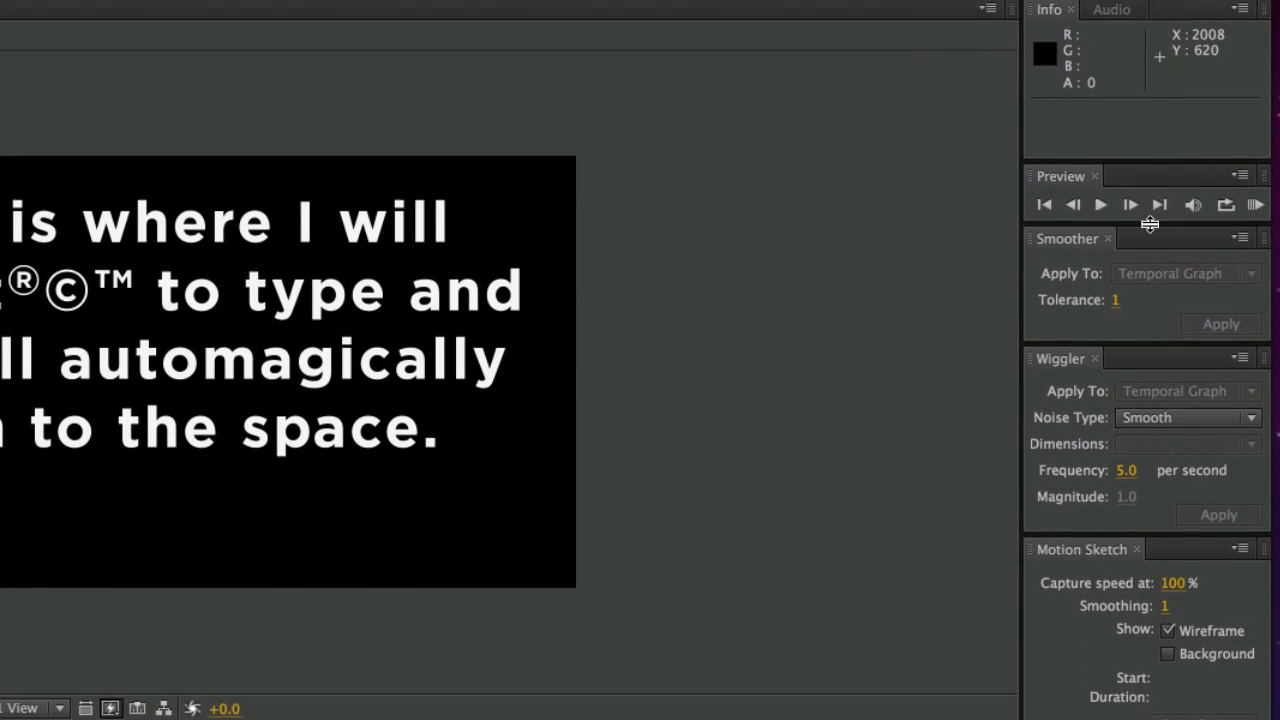
{"action": "left_click_drag", "start_coordinate": [1149, 123], "coordinate": [1150, 166]}
{"action": "left_click_drag", "start_coordinate": [1150, 347], "coordinate": [1146, 318]}
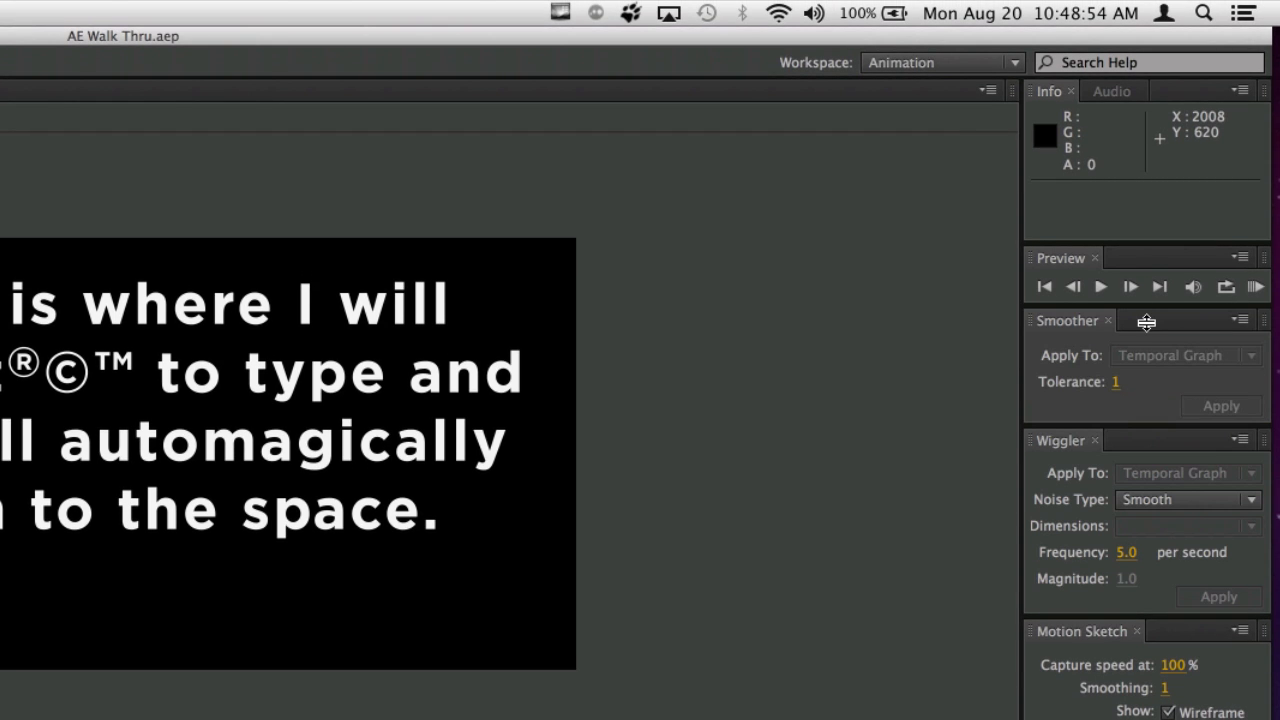
Switch to the Effects workspace and close the name - sample composition's timeline.
{"action": "left_click", "coordinate": [957, 63]}
{"action": "left_click", "coordinate": [951, 131]}
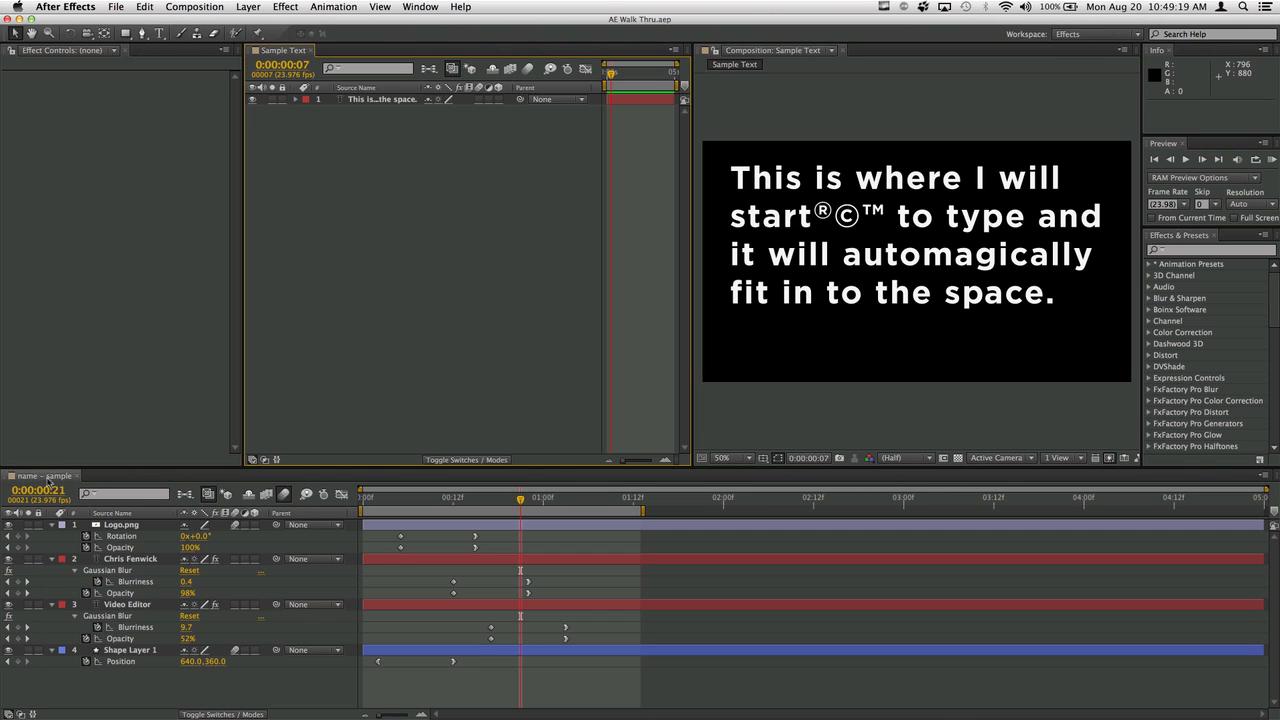
{"action": "left_click", "coordinate": [74, 480]}
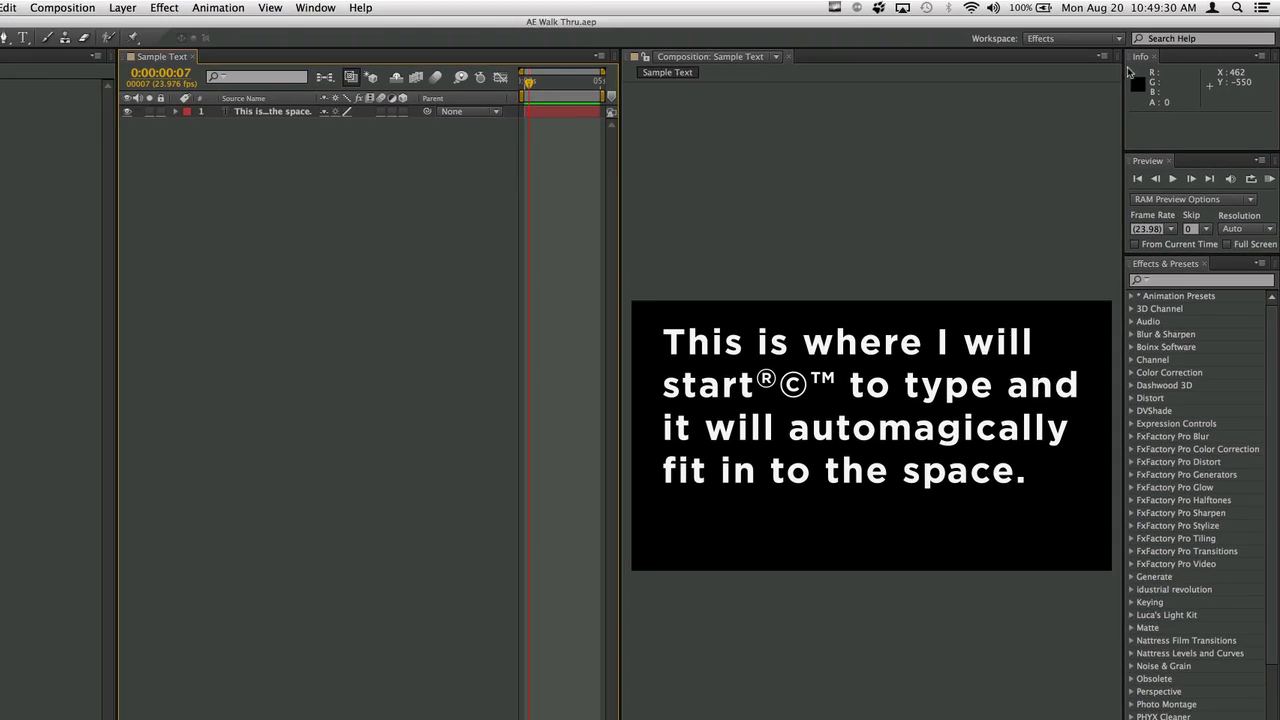
Load the All Panels workspace to view every panel, and return to the fen 16x9 Demo workspace.
{"action": "left_click", "coordinate": [1108, 34]}
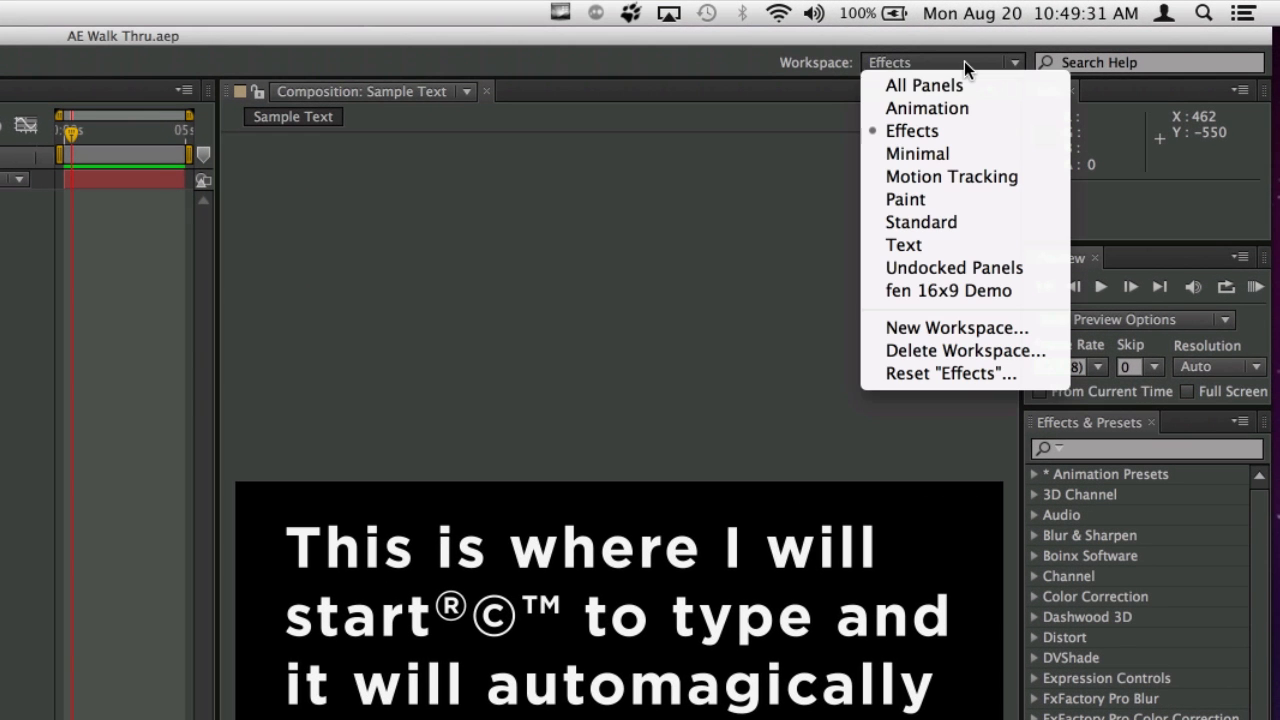
{"action": "left_click", "coordinate": [955, 86]}
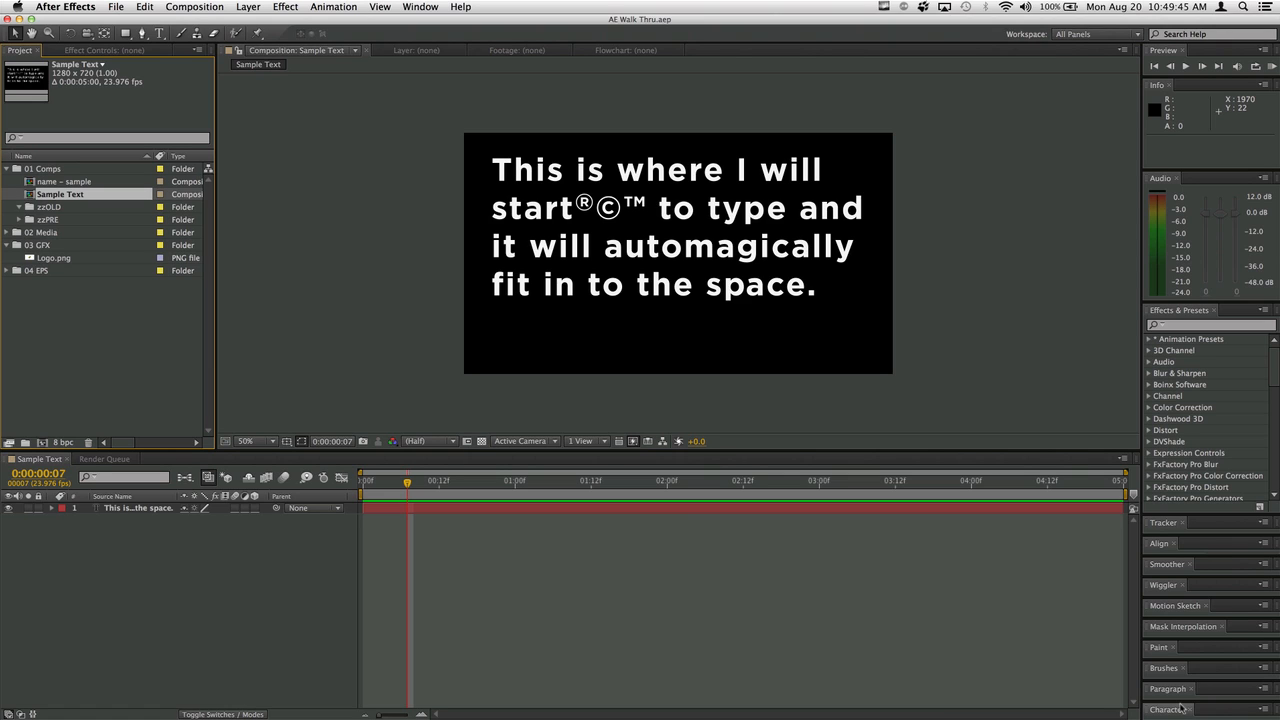
{"action": "left_click", "coordinate": [1099, 39]}
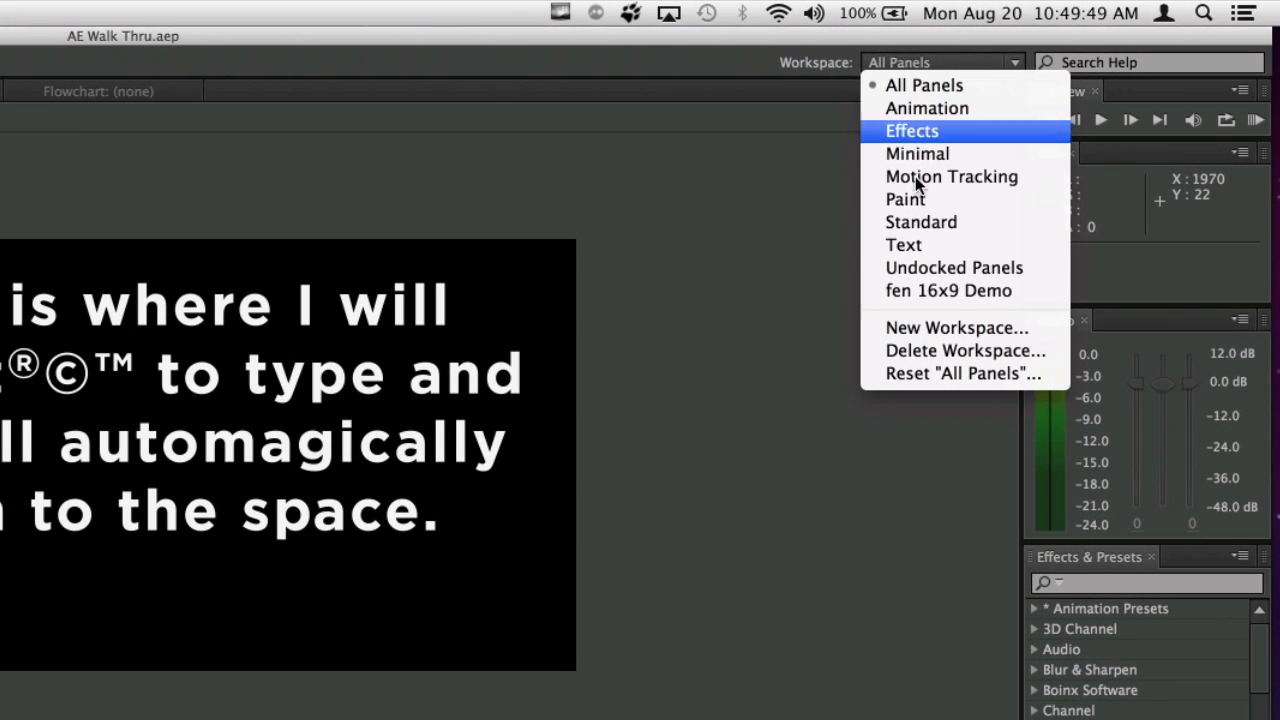
{"action": "left_click", "coordinate": [947, 288]}
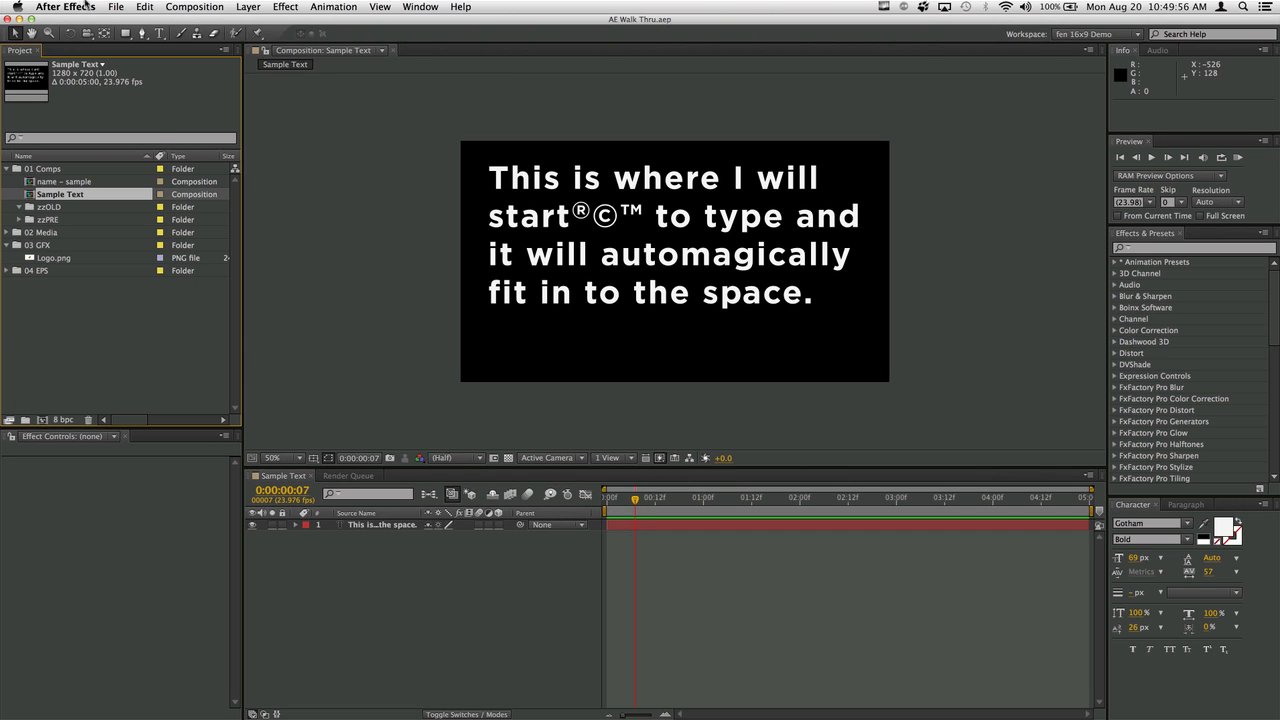
Hide After Effects and close the Finder window of the 120804 AE Walk Thru folder.
{"action": "left_click", "coordinate": [86, 6]}
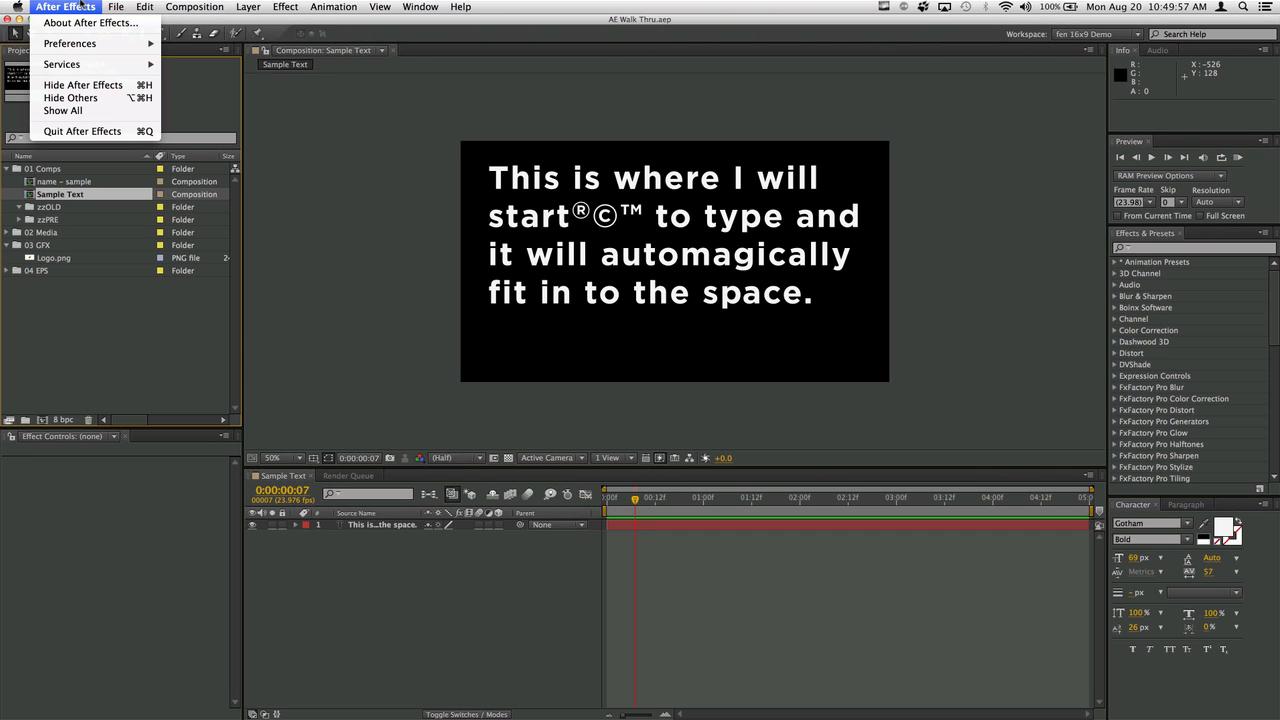
{"action": "left_click", "coordinate": [86, 86]}
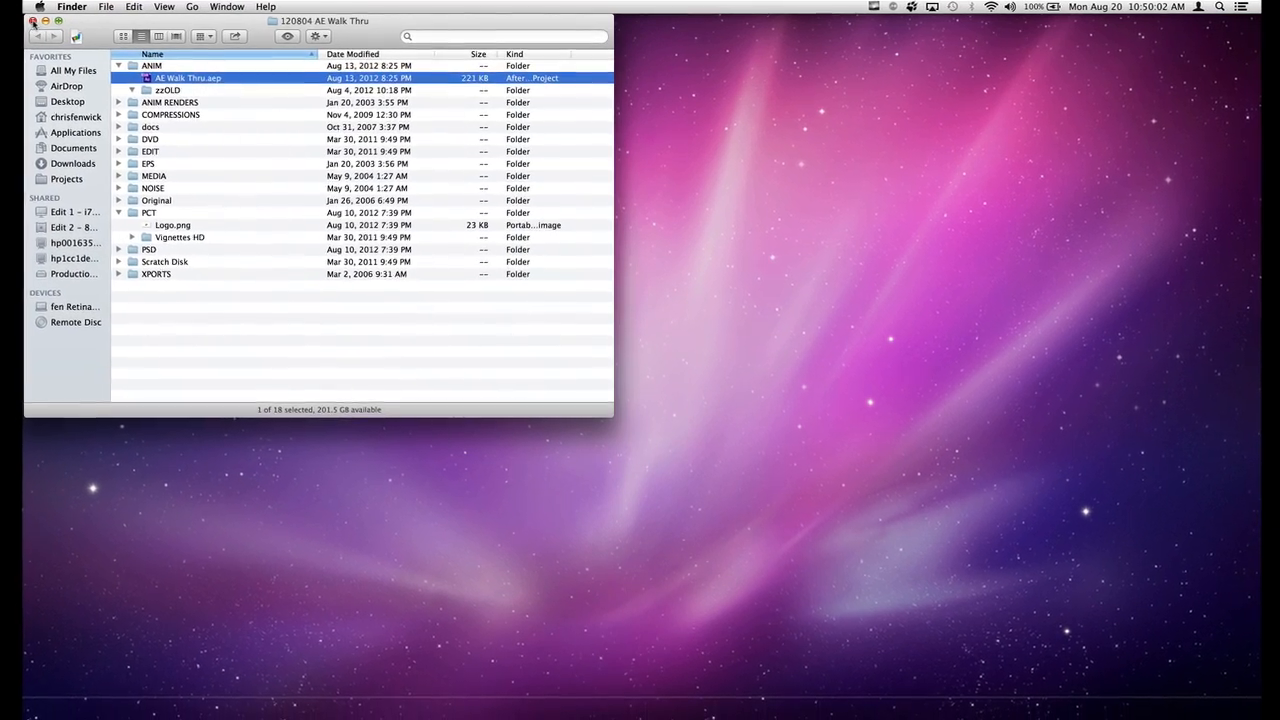
{"action": "left_click", "coordinate": [19, 20]}
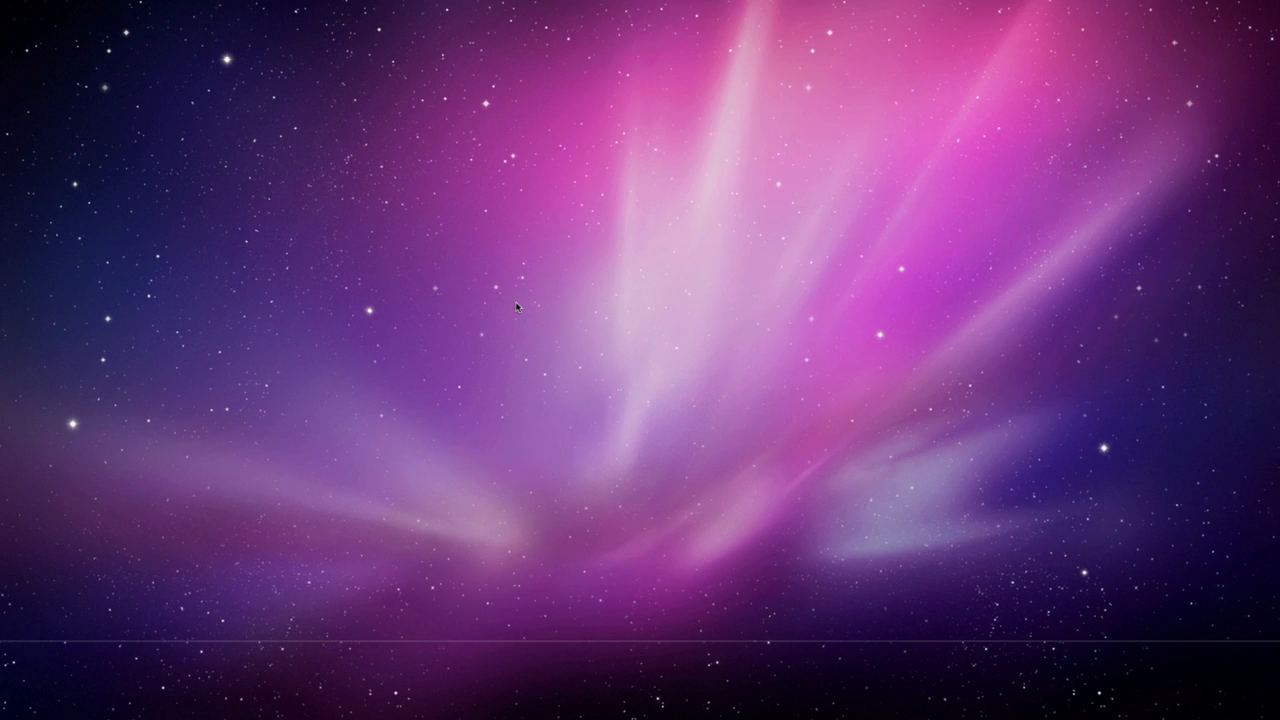
Switch back to After Effects and load the Standard workspace, reset to its original layout.
{"action": "mouse_move", "coordinate": [558, 706]}
{"action": "key", "text": "super+Tab"}
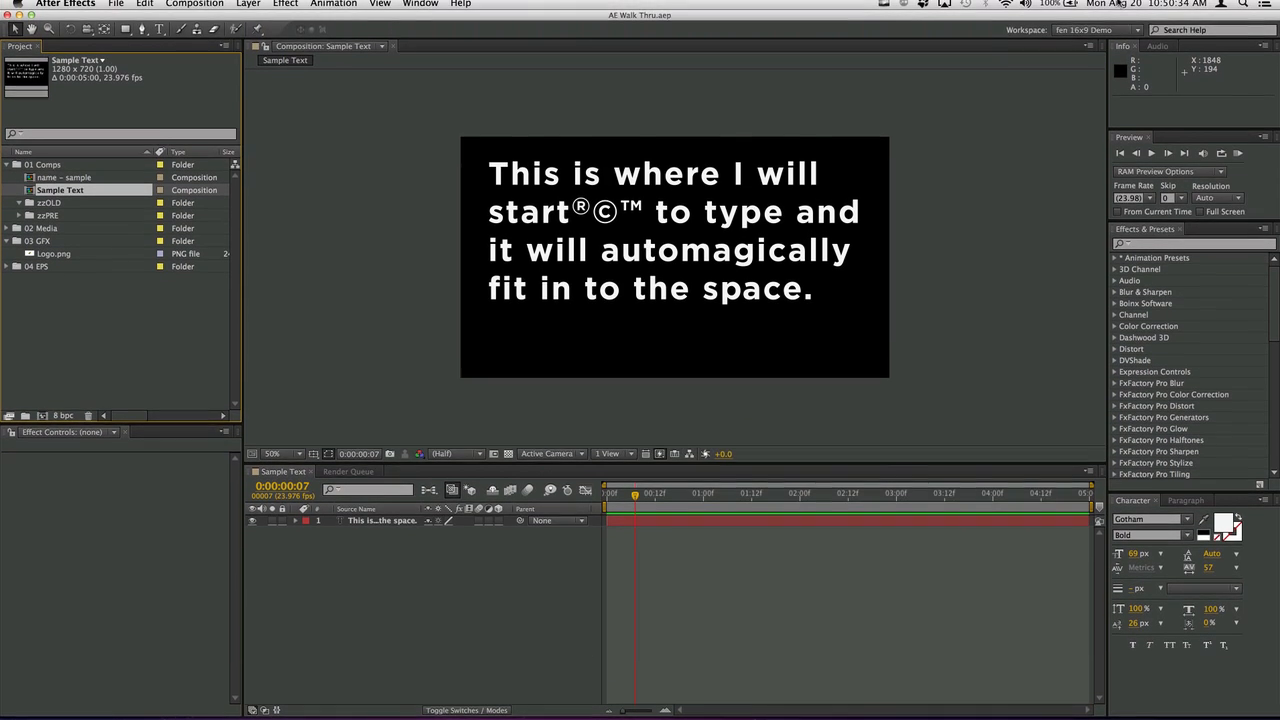
{"action": "left_click", "coordinate": [1097, 34]}
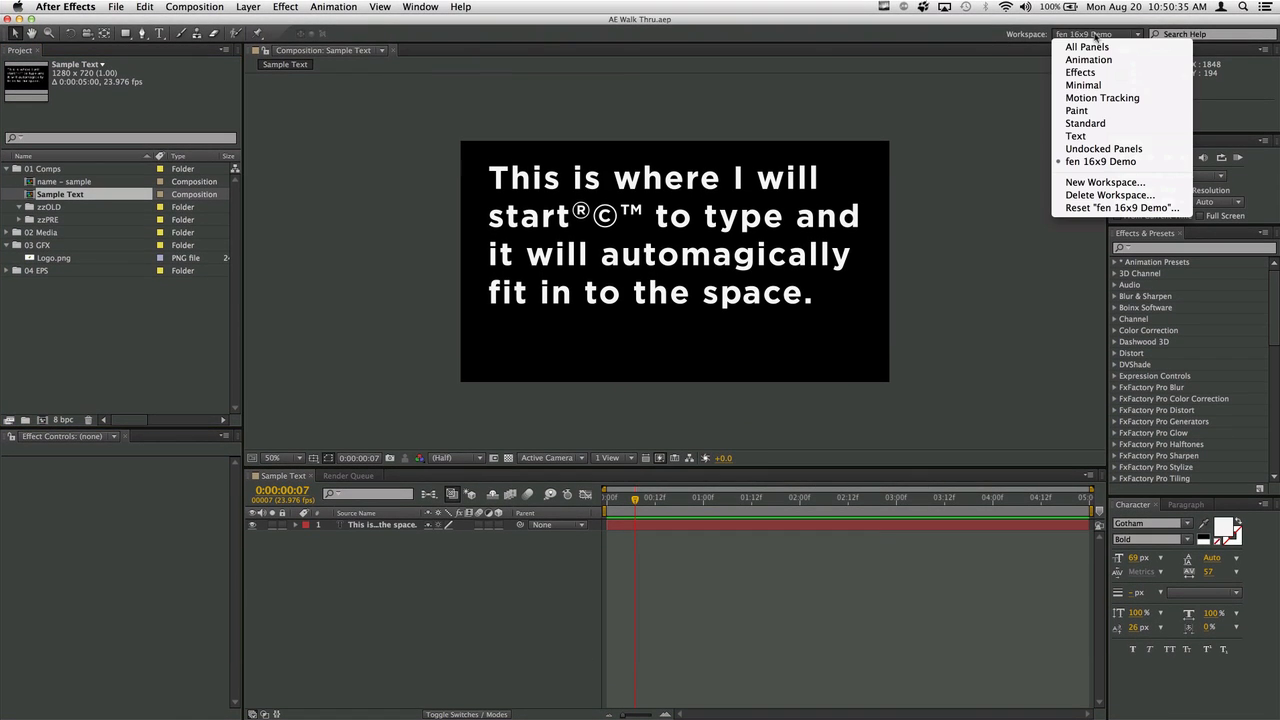
{"action": "left_click", "coordinate": [1077, 124]}
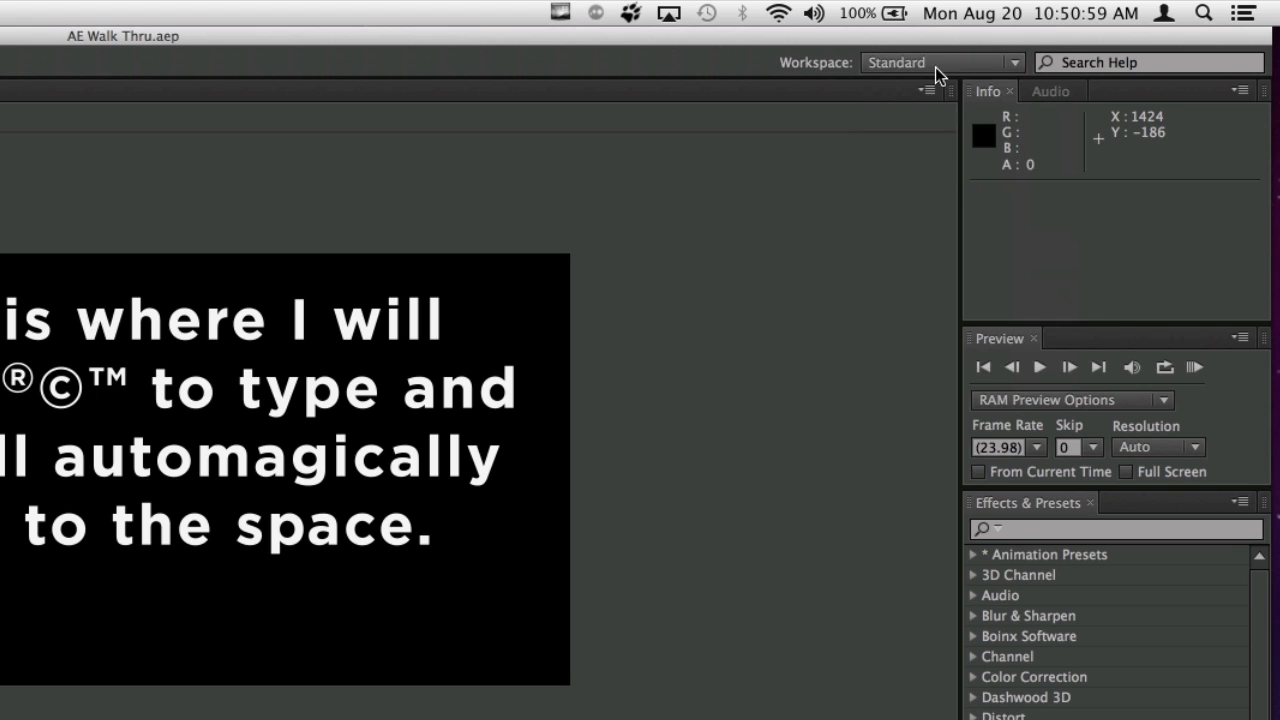
{"action": "left_click", "coordinate": [1093, 37]}
{"action": "left_click", "coordinate": [1090, 208]}
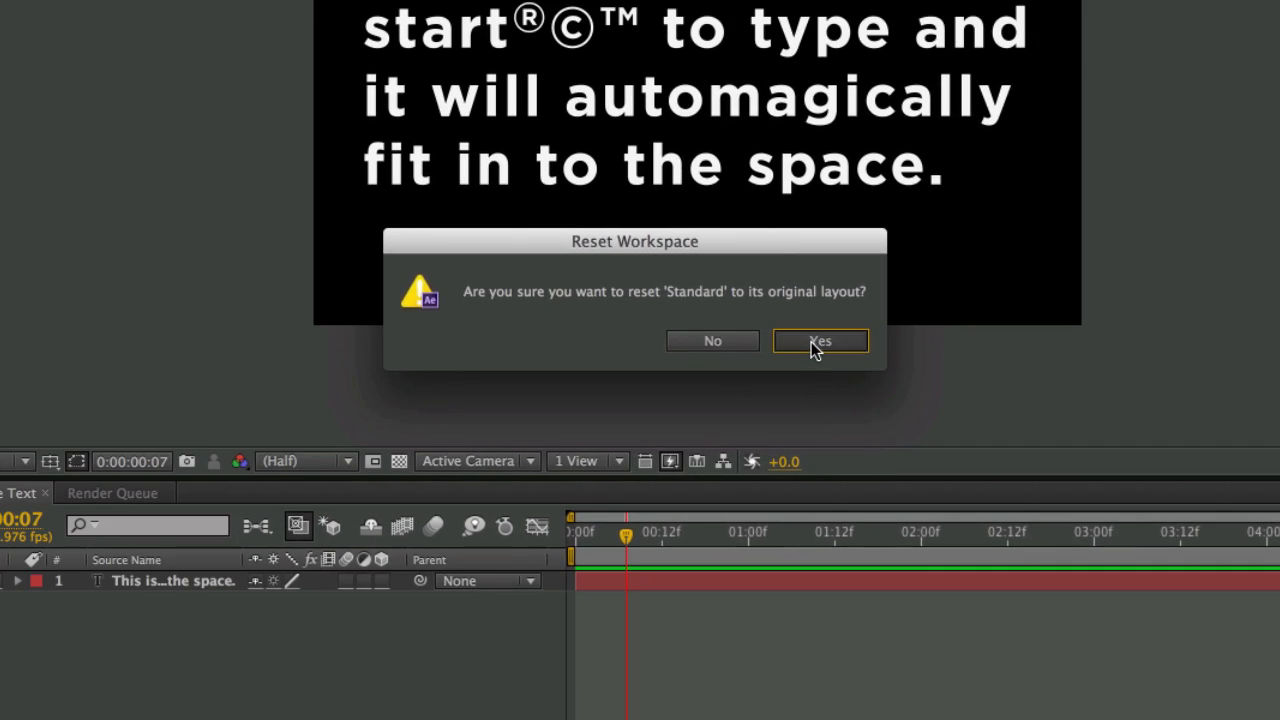
{"action": "left_click", "coordinate": [811, 342]}
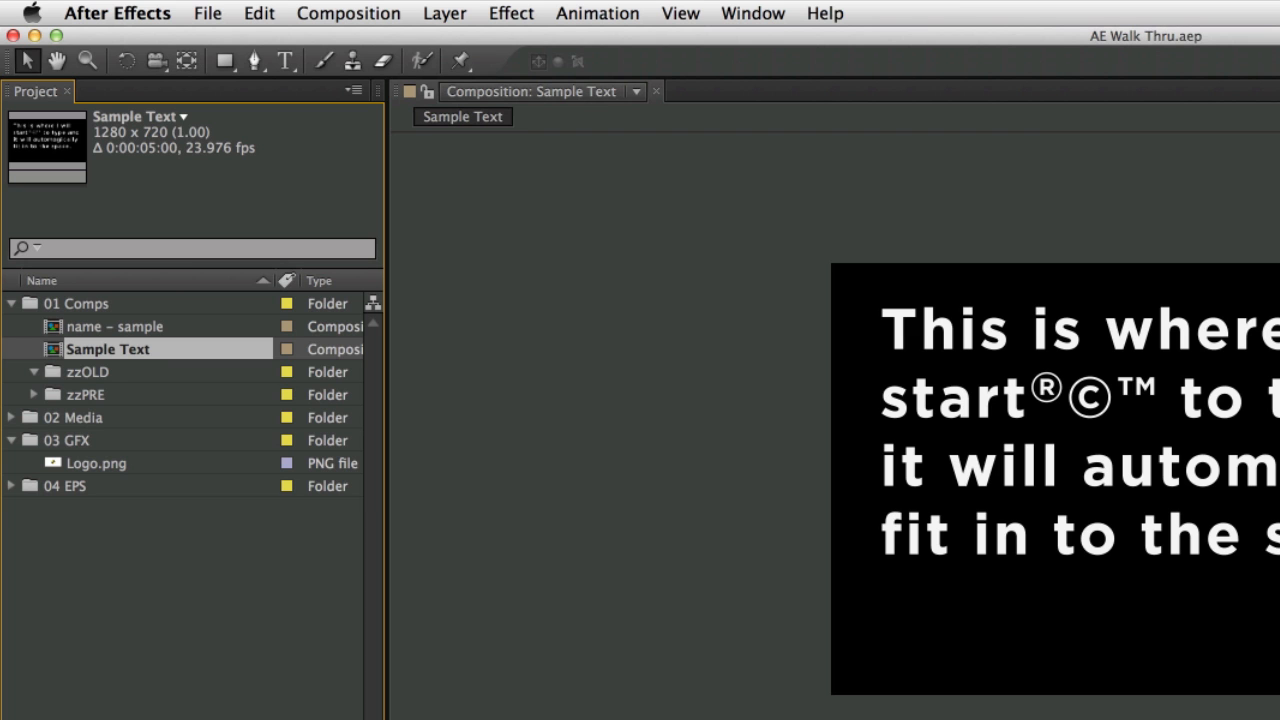
Show the Effect Controls panel and dock it beneath the Project panel, giving the Project panel more height.
{"action": "left_click", "coordinate": [753, 10]}
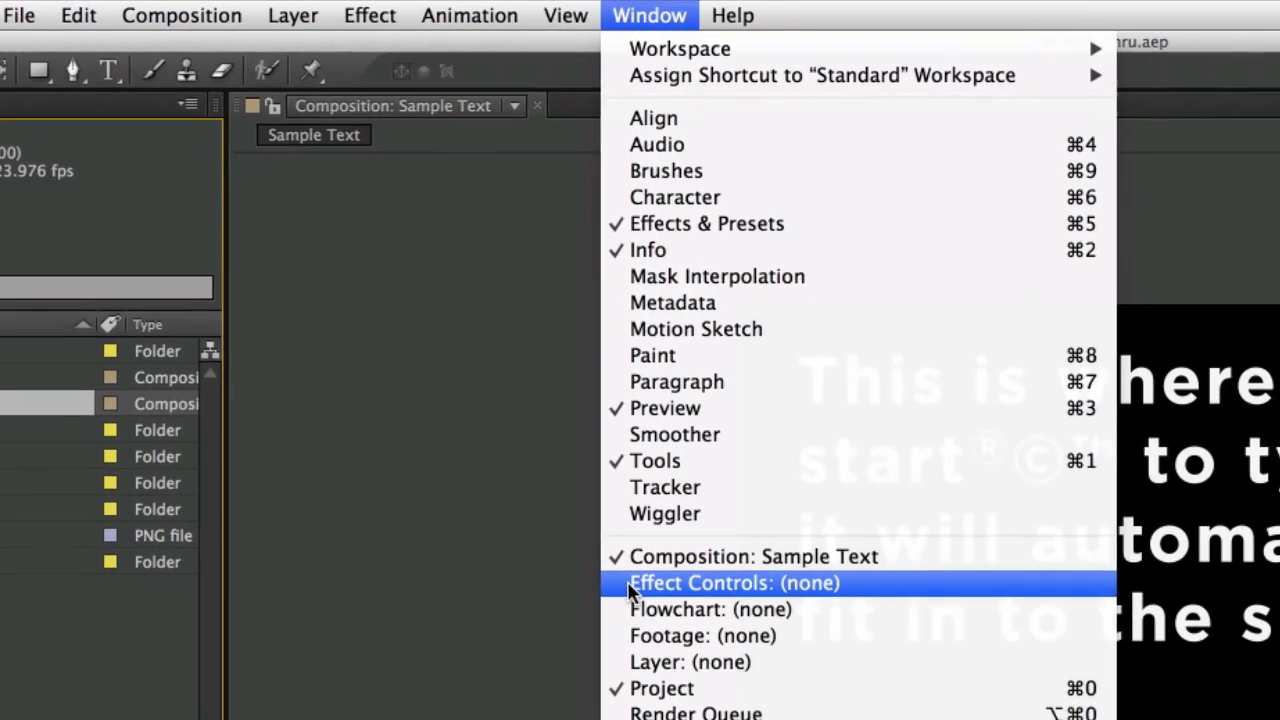
{"action": "left_click", "coordinate": [627, 588]}
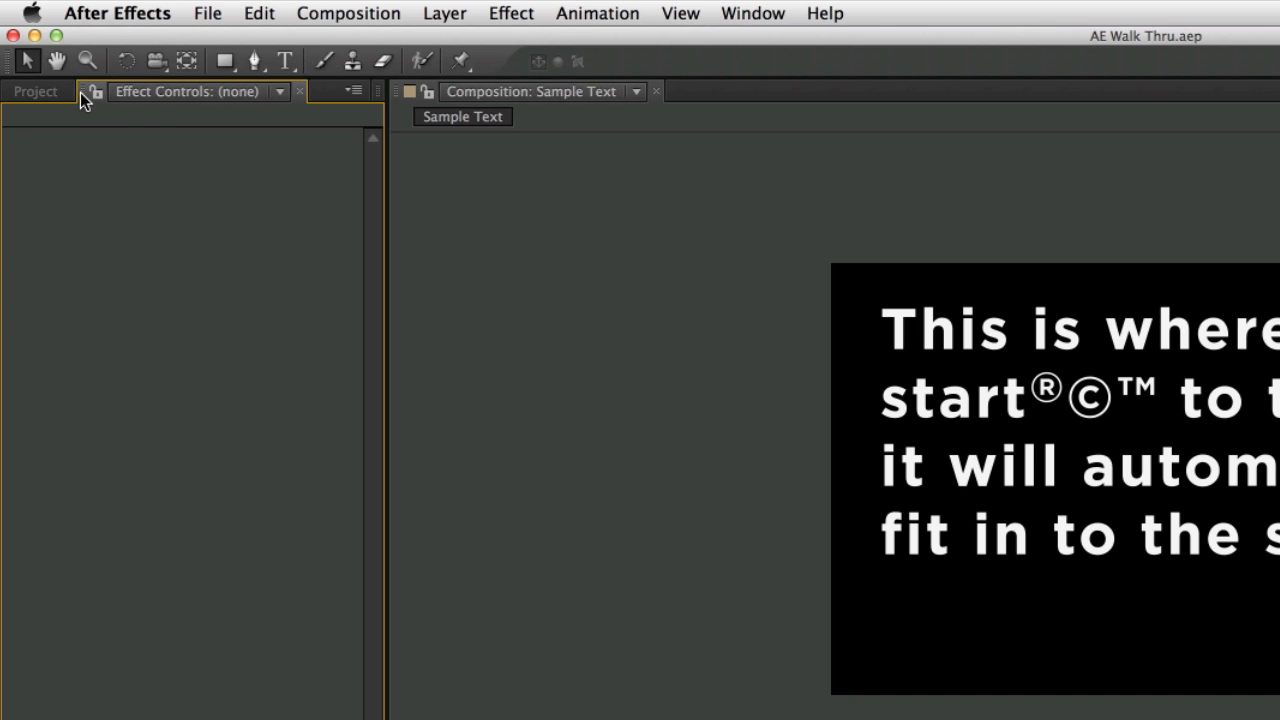
{"action": "left_click", "coordinate": [40, 92]}
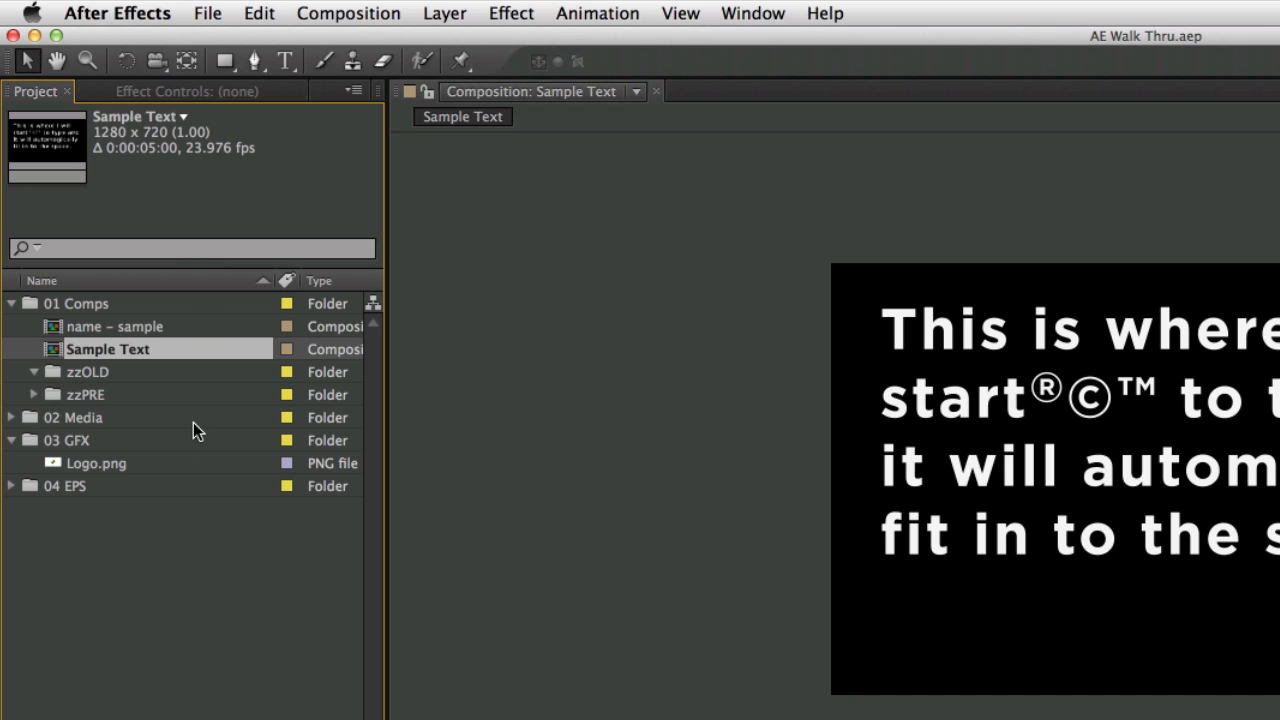
{"action": "left_click", "coordinate": [156, 89]}
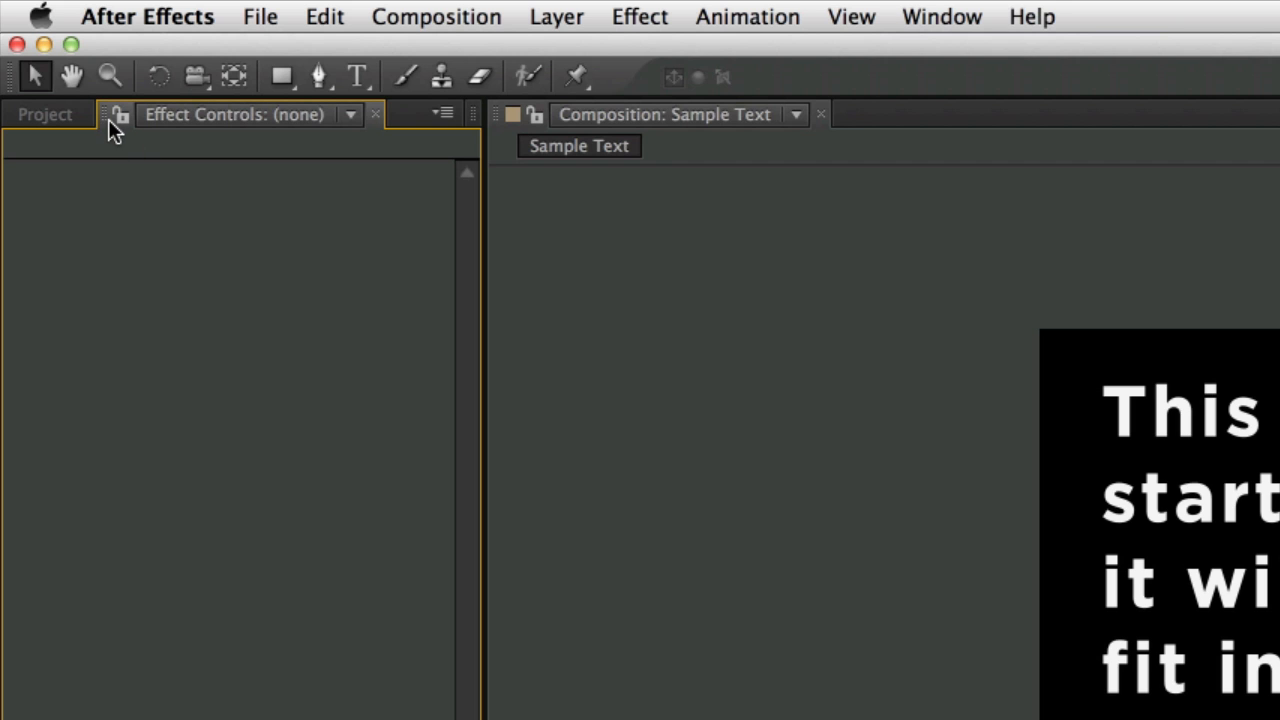
{"action": "left_click_drag", "start_coordinate": [101, 116], "coordinate": [203, 520]}
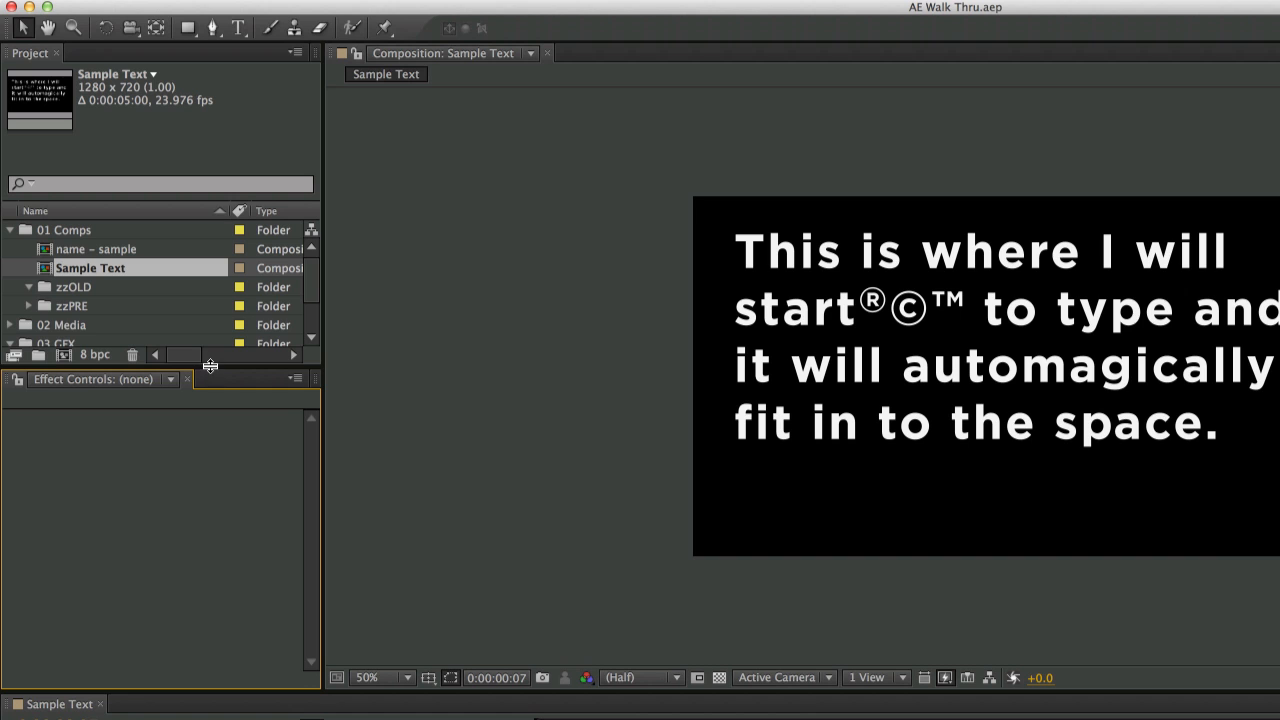
{"action": "left_click_drag", "start_coordinate": [210, 366], "coordinate": [217, 415]}
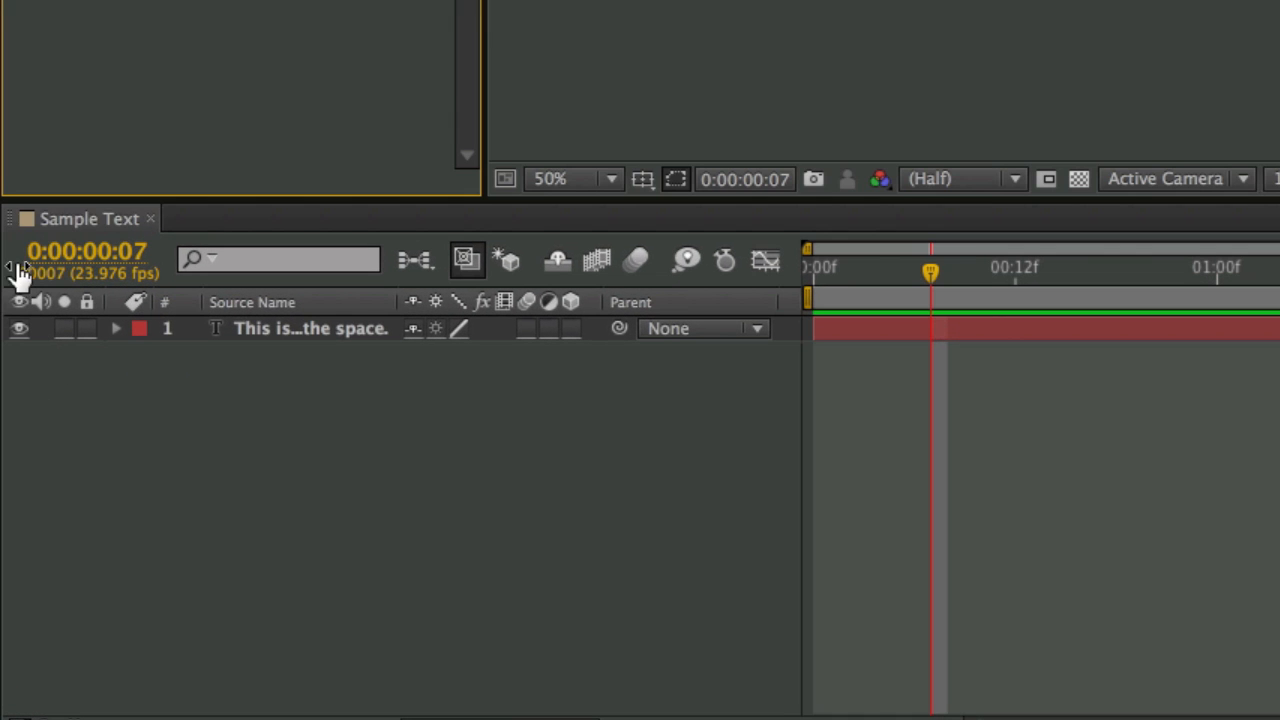
Dock the Sample Text timeline directly beneath the Composition panel, and make the Composition panel slightly taller.
{"action": "left_click", "coordinate": [9, 228]}
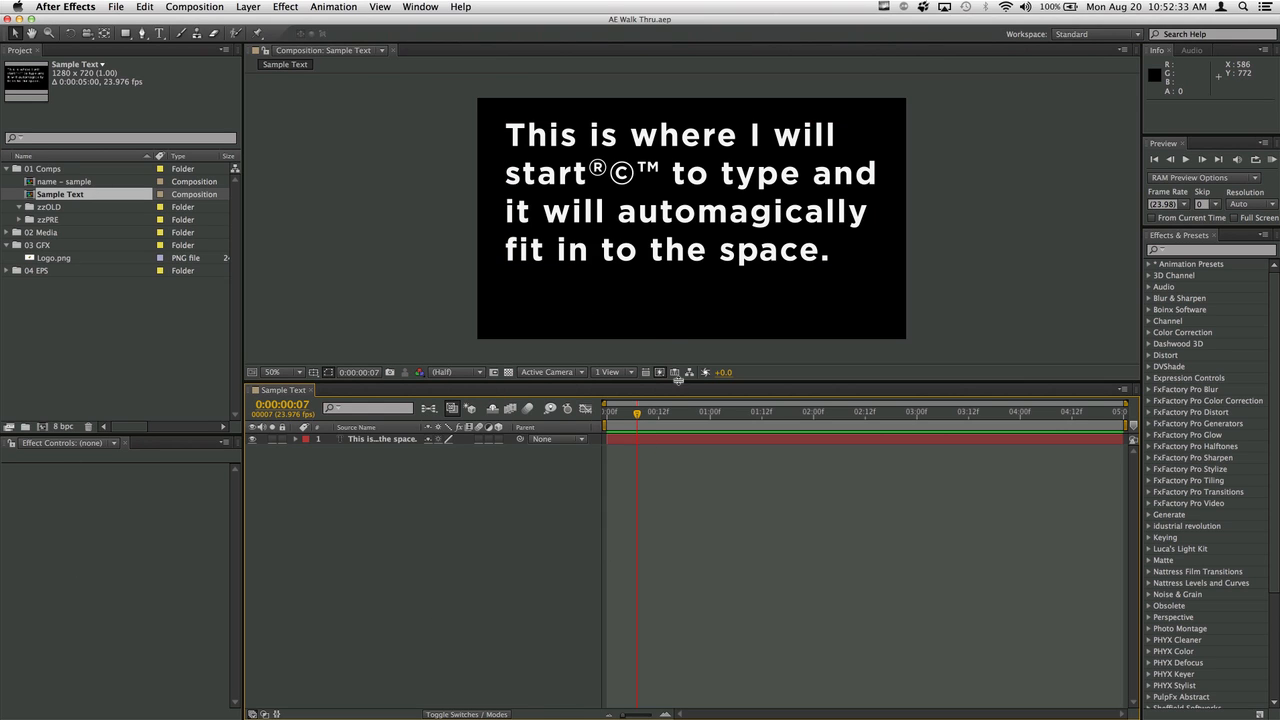
{"action": "left_click_drag", "start_coordinate": [678, 380], "coordinate": [679, 408]}
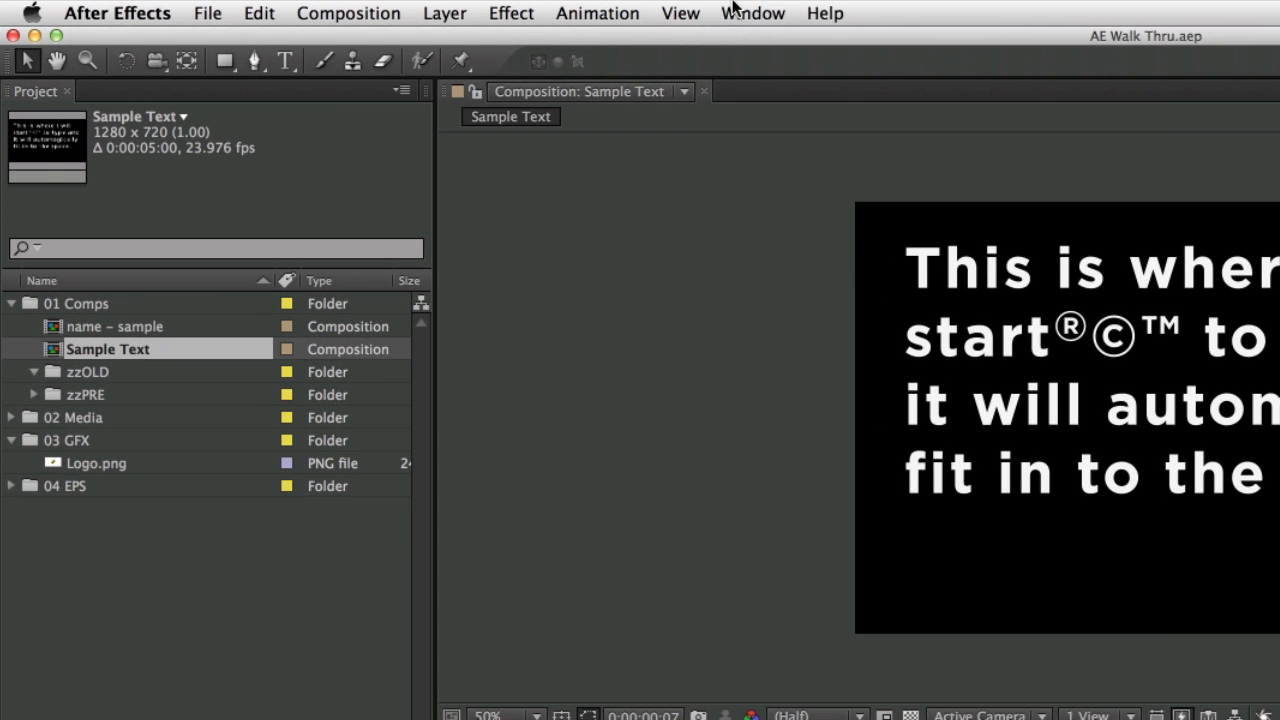
Open the Render Queue and dock it beneath the Sample Text timeline.
{"action": "left_click", "coordinate": [403, 6]}
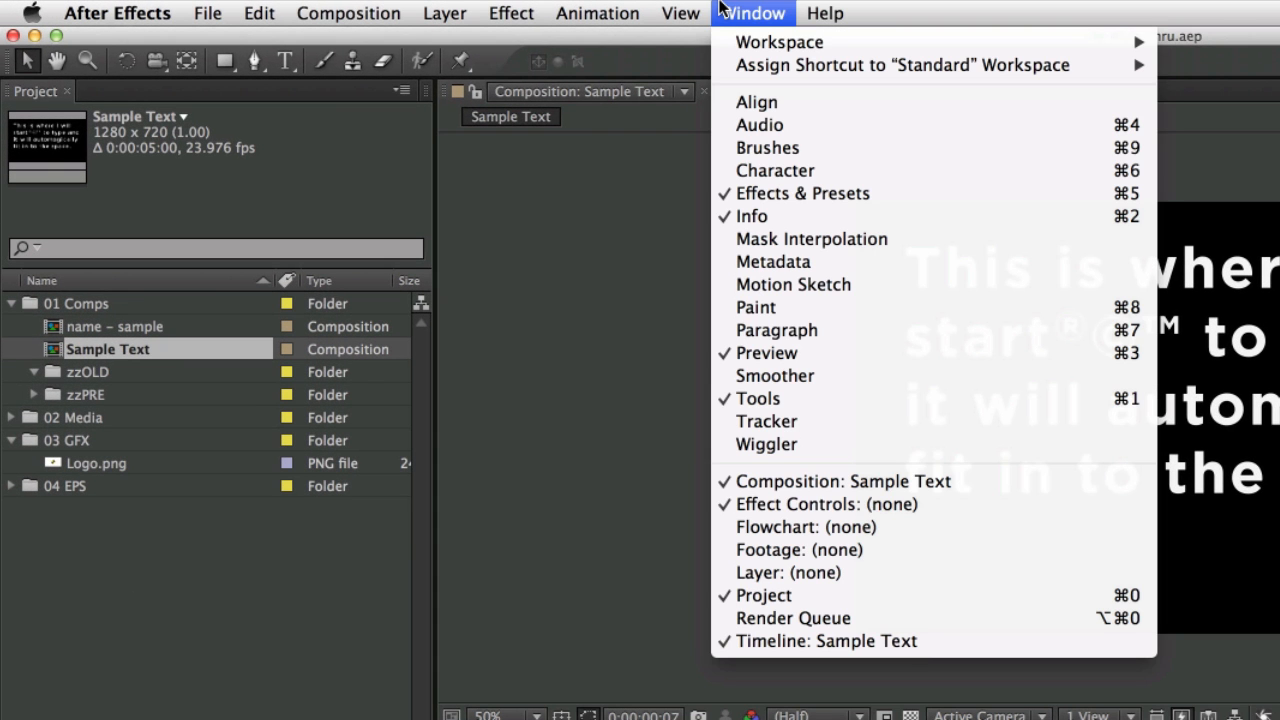
{"action": "left_click", "coordinate": [804, 620]}
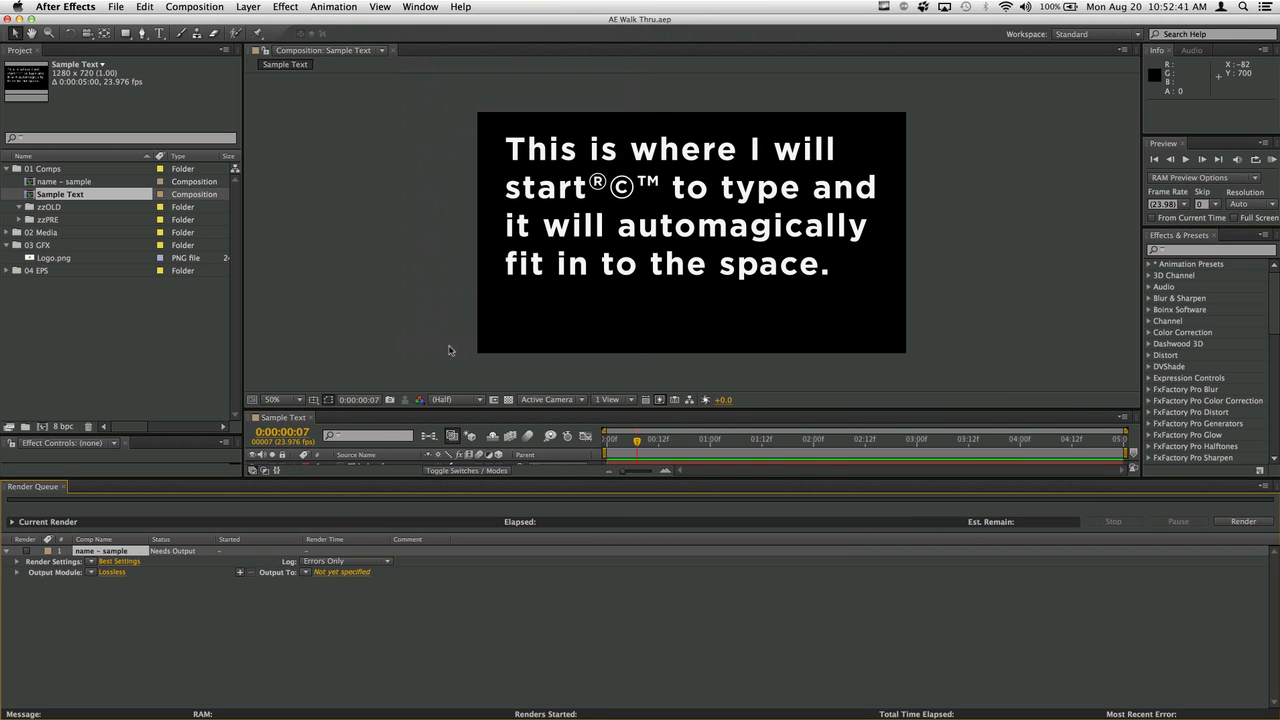
{"action": "left_click", "coordinate": [5, 495]}
{"action": "left_click_drag", "start_coordinate": [5, 489], "coordinate": [378, 463]}
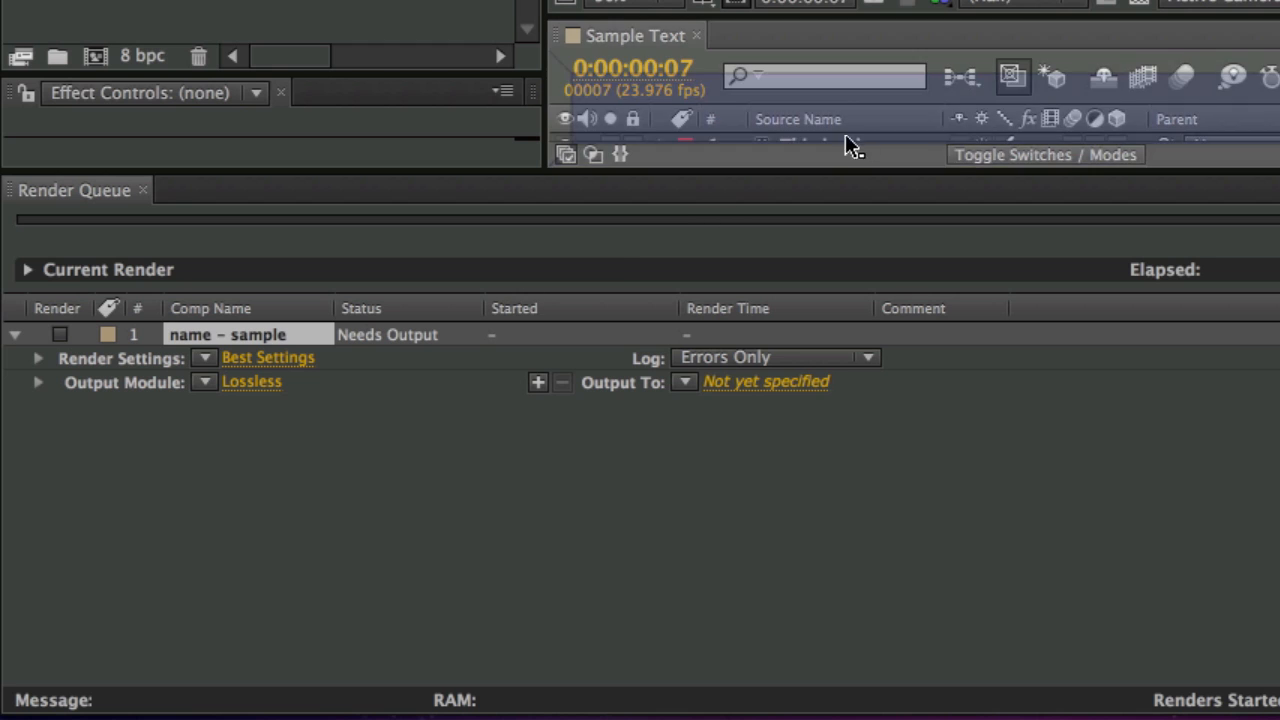
{"action": "left_click_drag", "start_coordinate": [845, 136], "coordinate": [897, 151]}
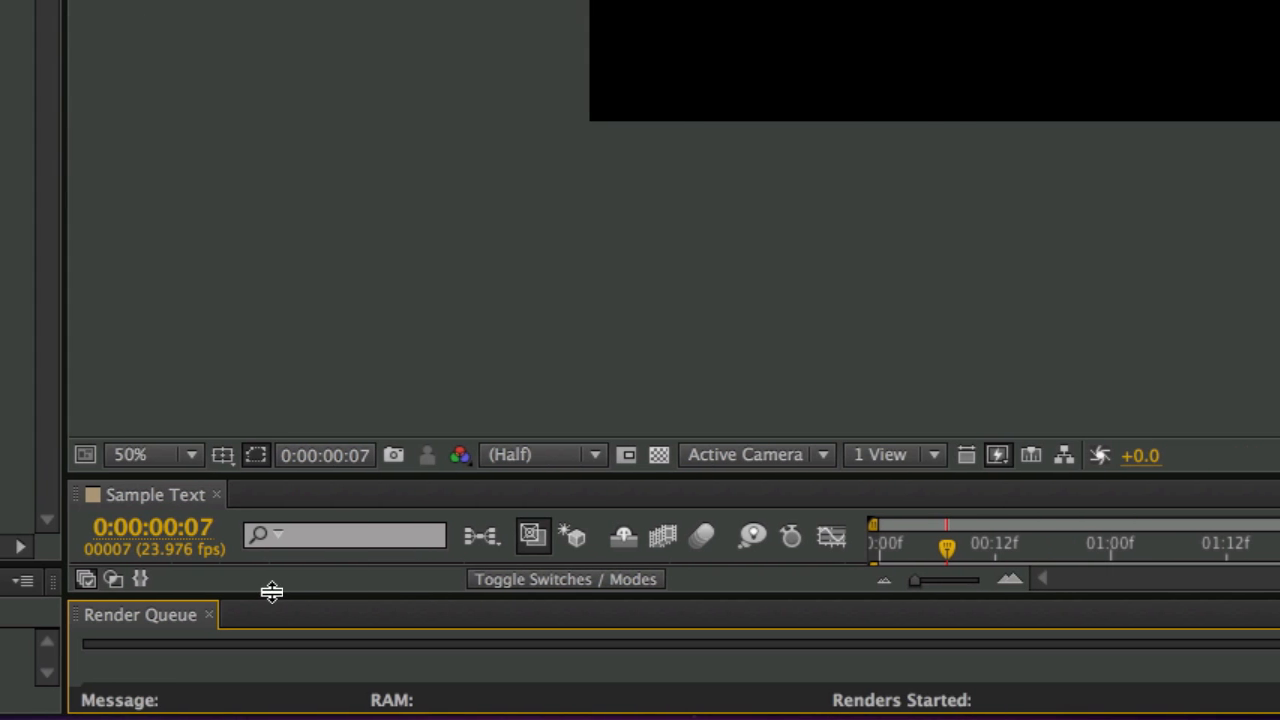
Adjust the panel heights so the Sample Text timeline and the Render Queue below it both get more room.
{"action": "mouse_move", "coordinate": [272, 592]}
{"action": "left_mouse_down"}
{"action": "mouse_move", "coordinate": [277, 560]}
{"action": "mouse_move", "coordinate": [280, 580]}
{"action": "left_mouse_up"}
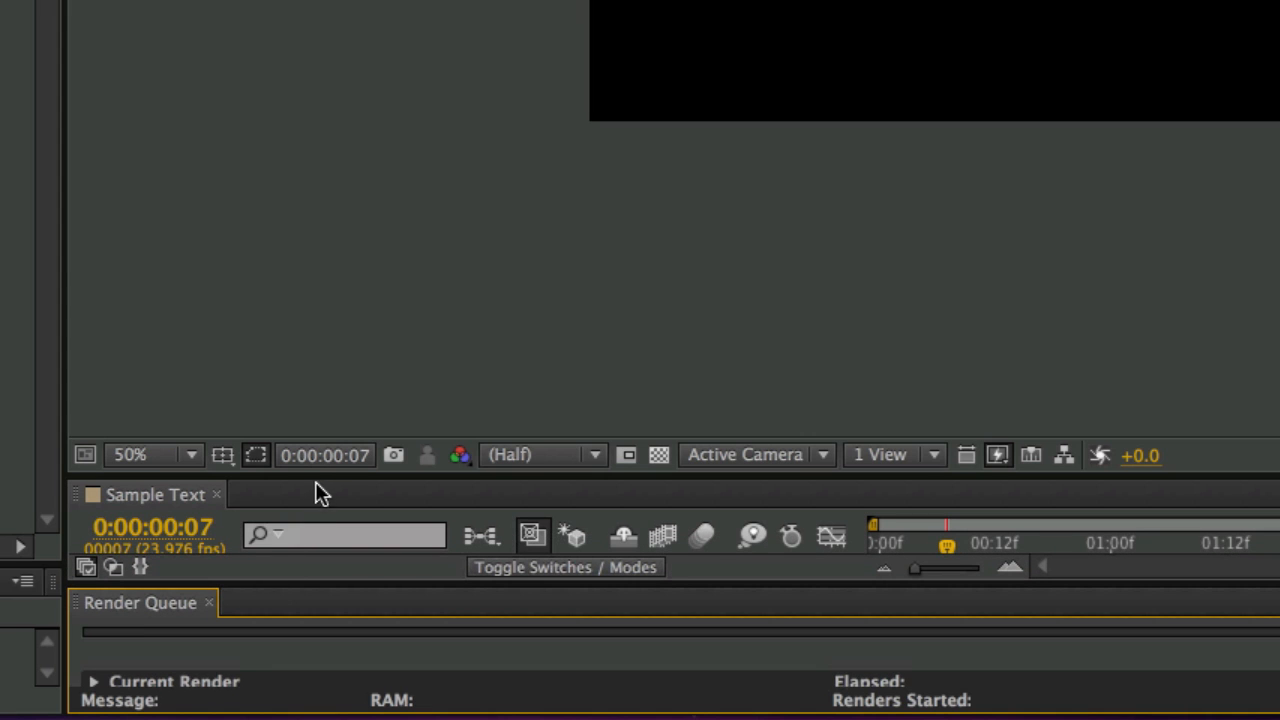
{"action": "left_click_drag", "start_coordinate": [322, 472], "coordinate": [380, 202]}
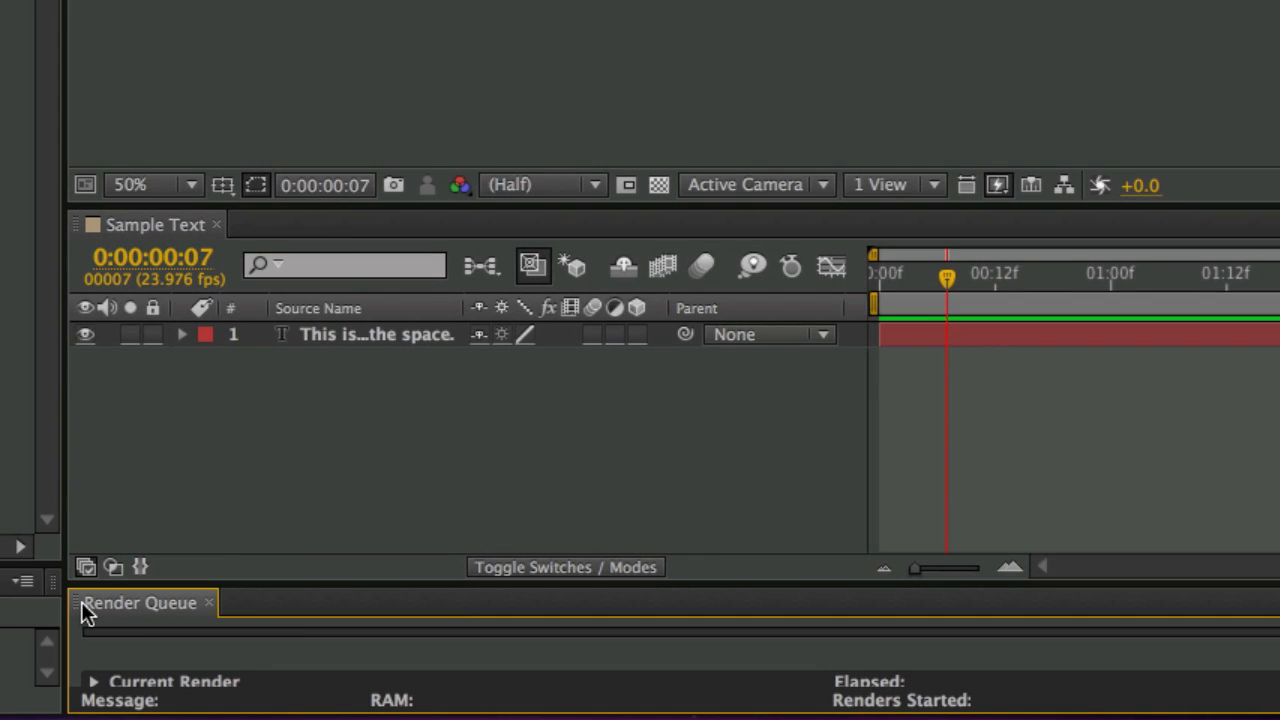
{"action": "left_click_drag", "start_coordinate": [81, 601], "coordinate": [206, 558]}
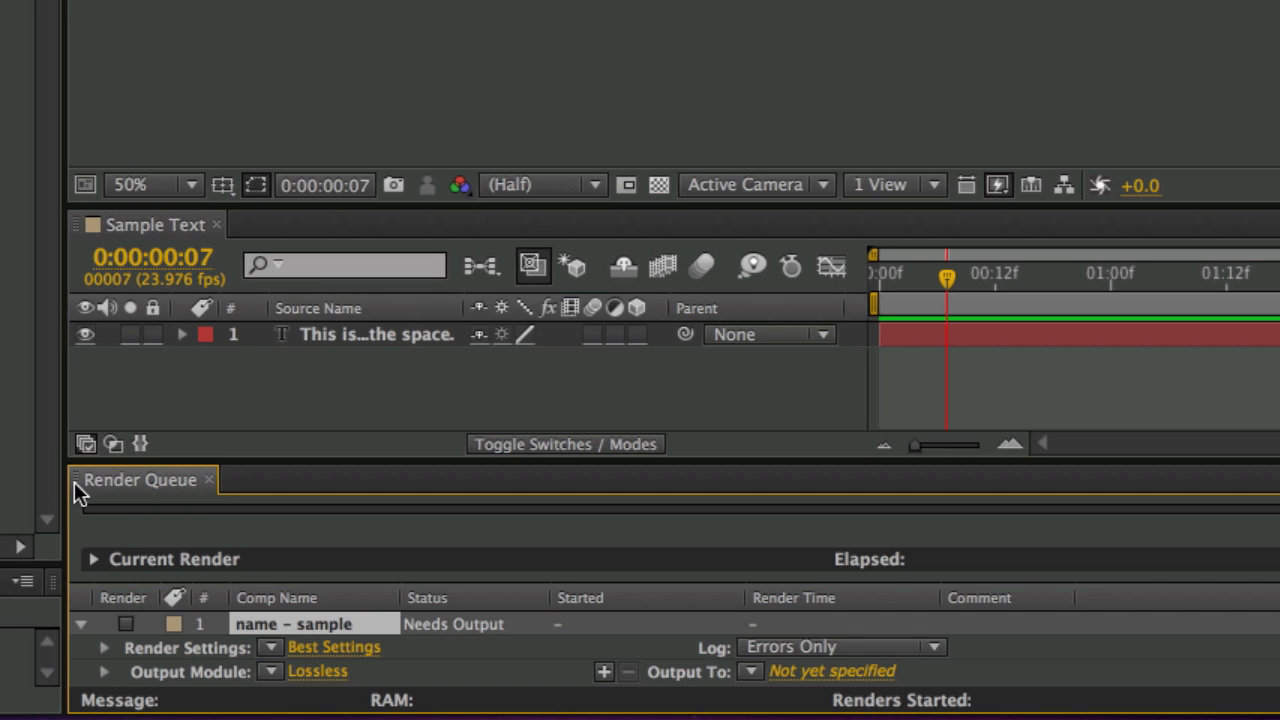
Dock the Render Queue as a tab in front of the Sample Text timeline and adjust the height of their shared frame.
{"action": "left_click_drag", "start_coordinate": [75, 481], "coordinate": [269, 220]}
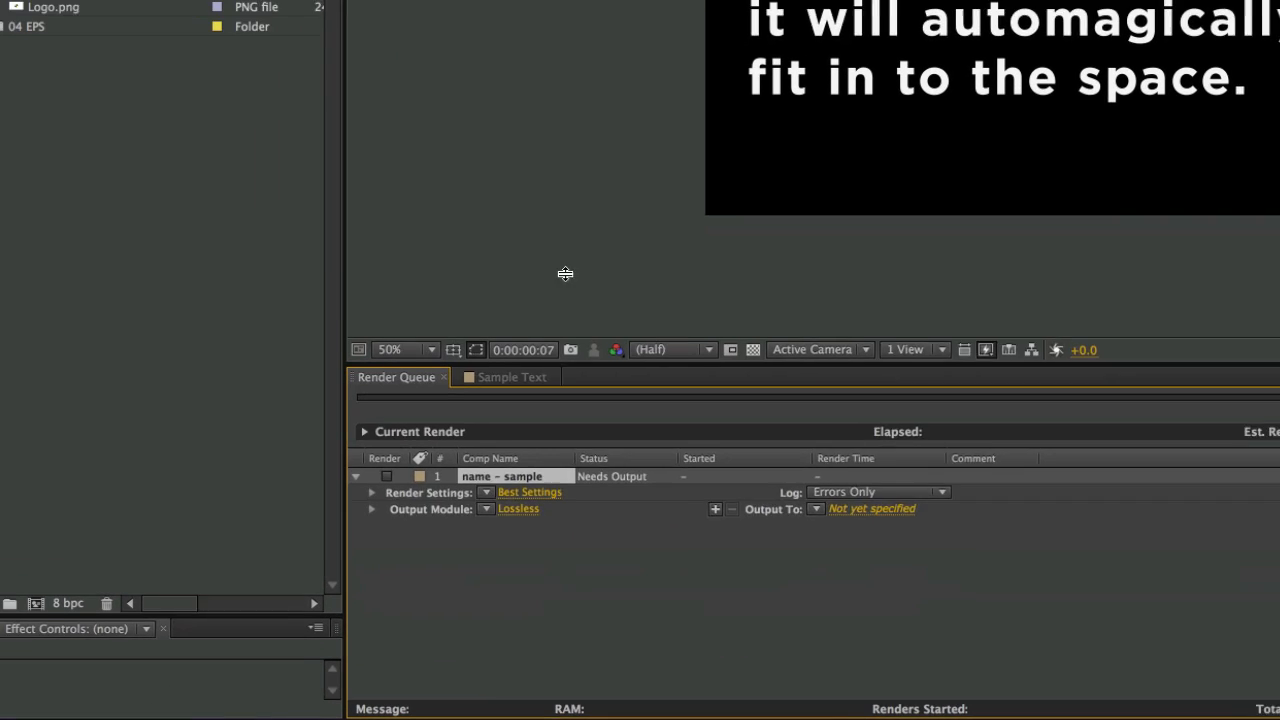
{"action": "left_click_drag", "start_coordinate": [260, 616], "coordinate": [279, 308]}
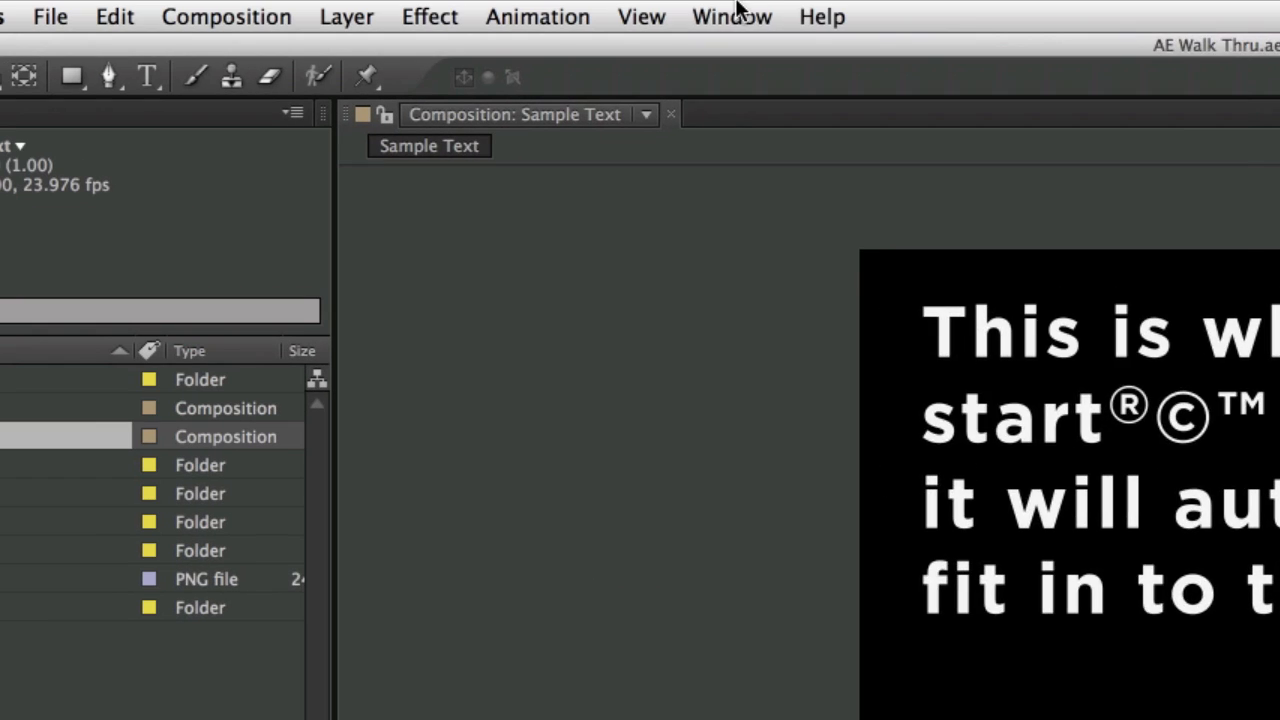
Show the Character panel and dock it beneath the Effects & Presets panel, sized so all its text options fit.
{"action": "left_click", "coordinate": [733, 14]}
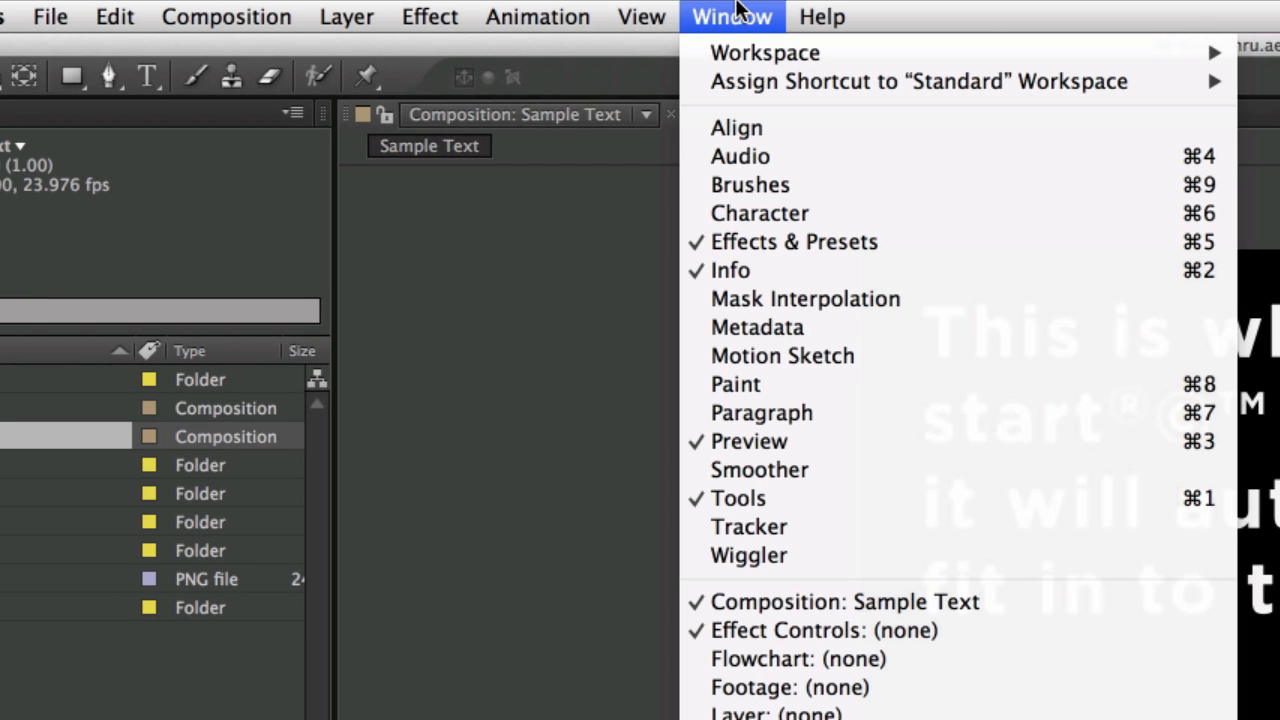
{"action": "left_click", "coordinate": [726, 213]}
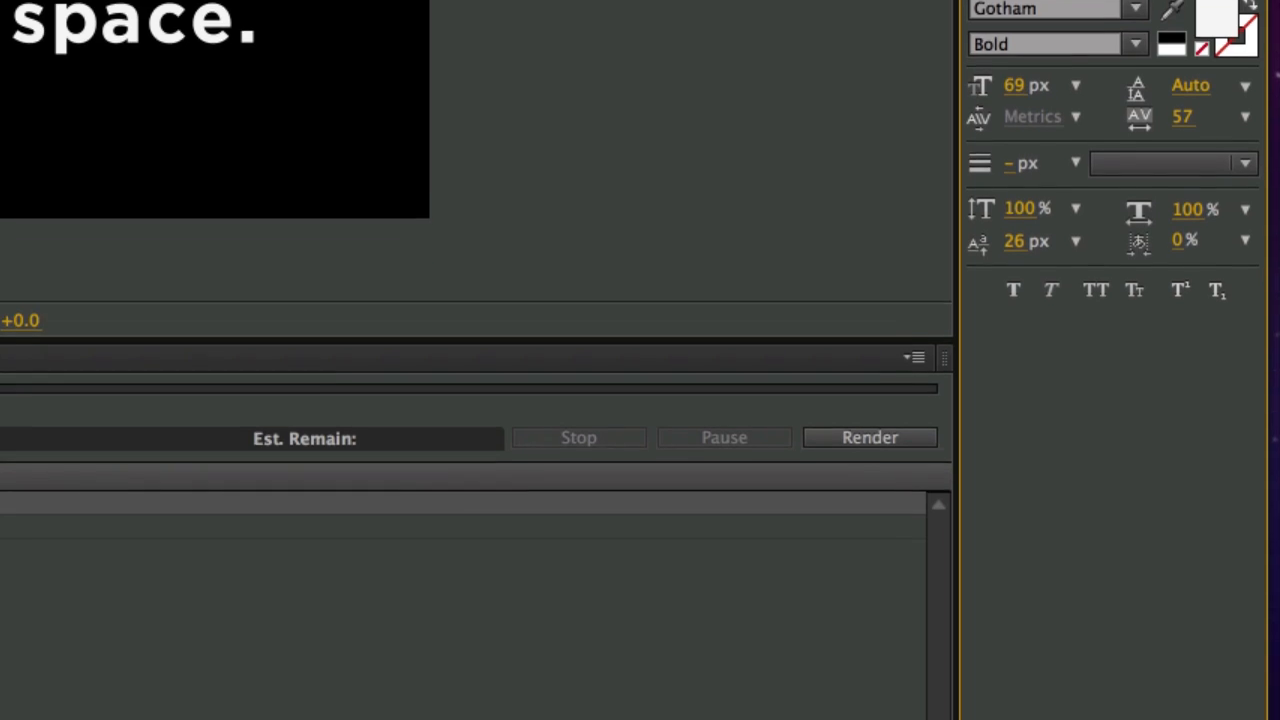
{"action": "left_click_drag", "start_coordinate": [1133, 90], "coordinate": [1082, 717]}
{"action": "left_click_drag", "start_coordinate": [1083, 428], "coordinate": [1116, 660]}
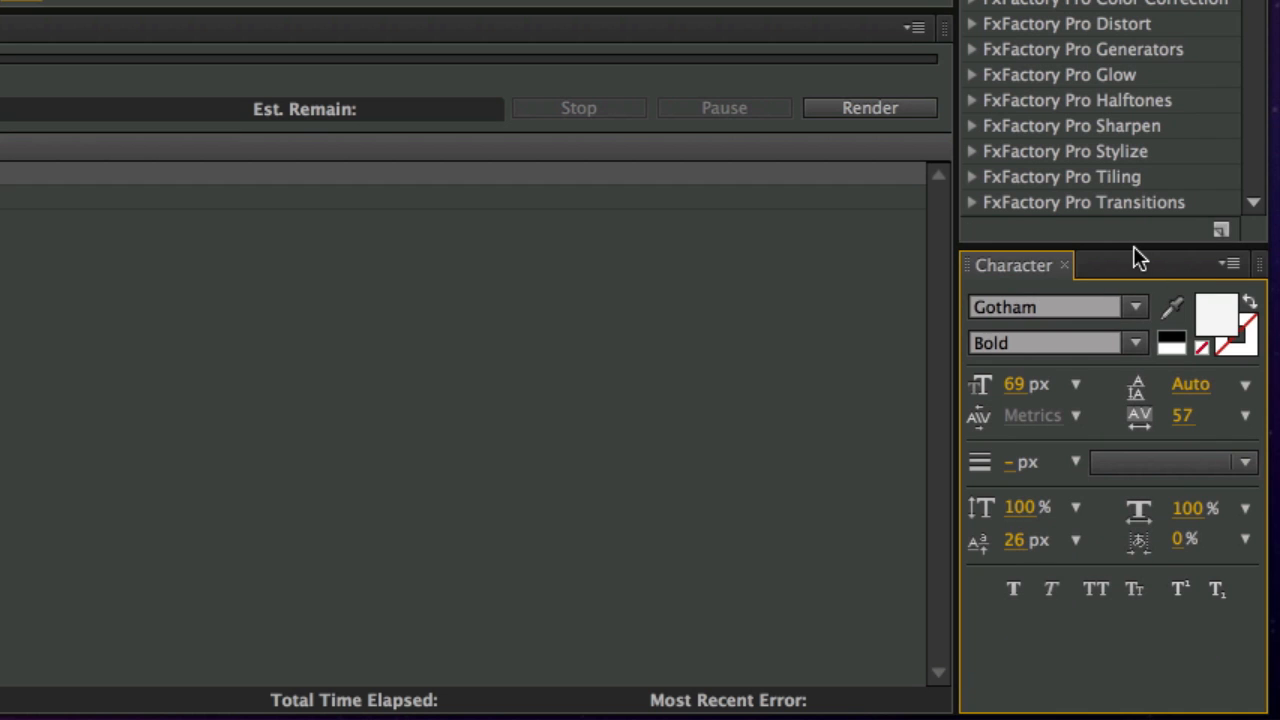
Try giving the Character panel more height and widening the column it shares with Effects & Presets.
{"action": "left_click_drag", "start_coordinate": [1133, 258], "coordinate": [1151, 77]}
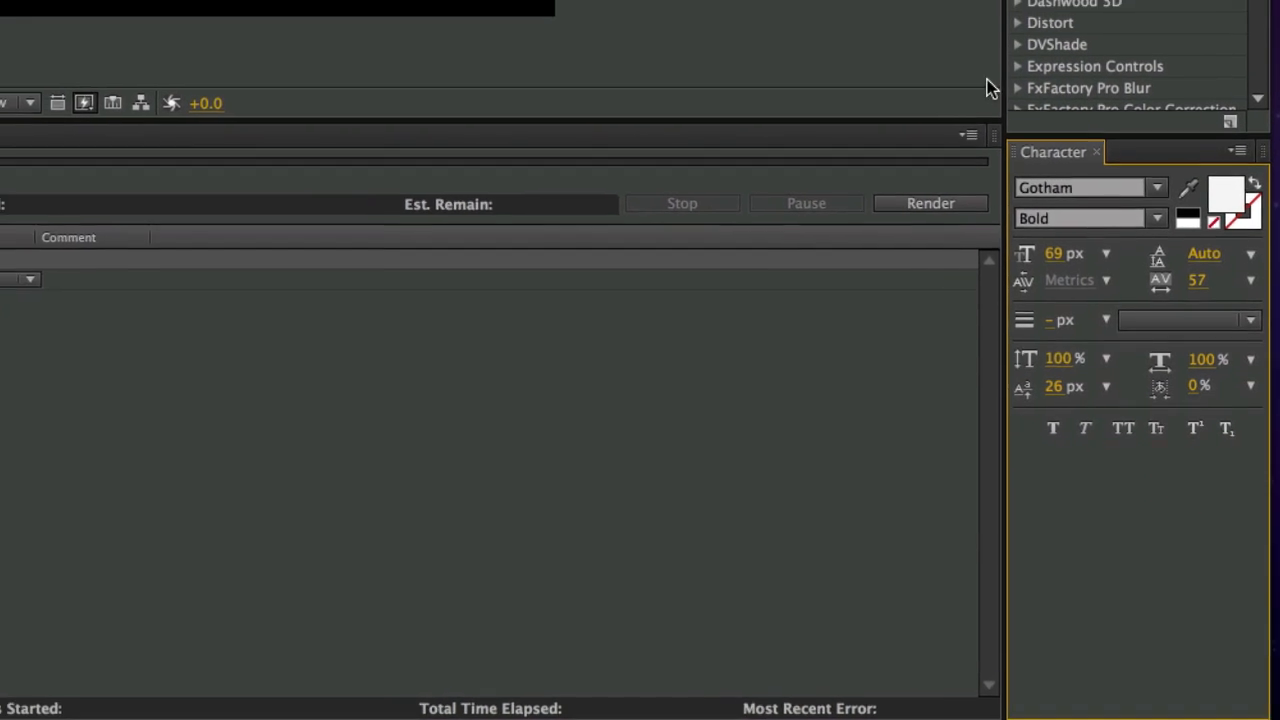
{"action": "left_click_drag", "start_coordinate": [1004, 68], "coordinate": [936, 77]}
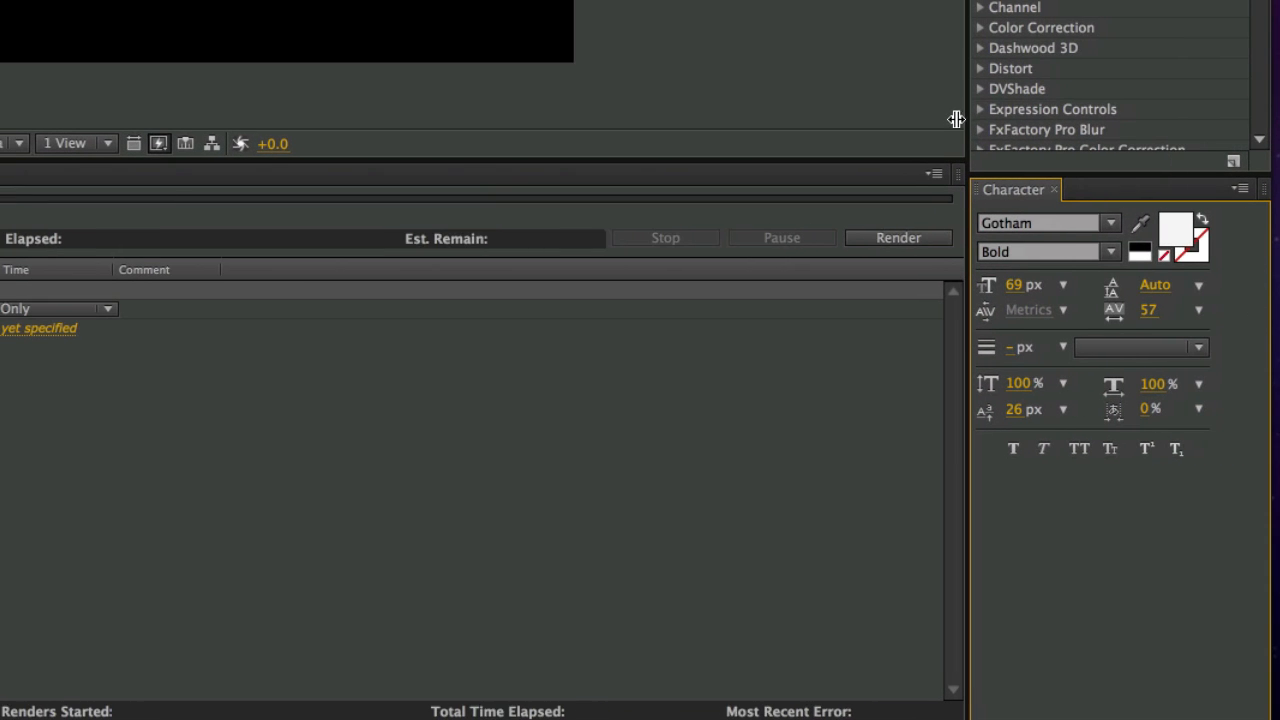
{"action": "left_click_drag", "start_coordinate": [956, 119], "coordinate": [956, 119]}
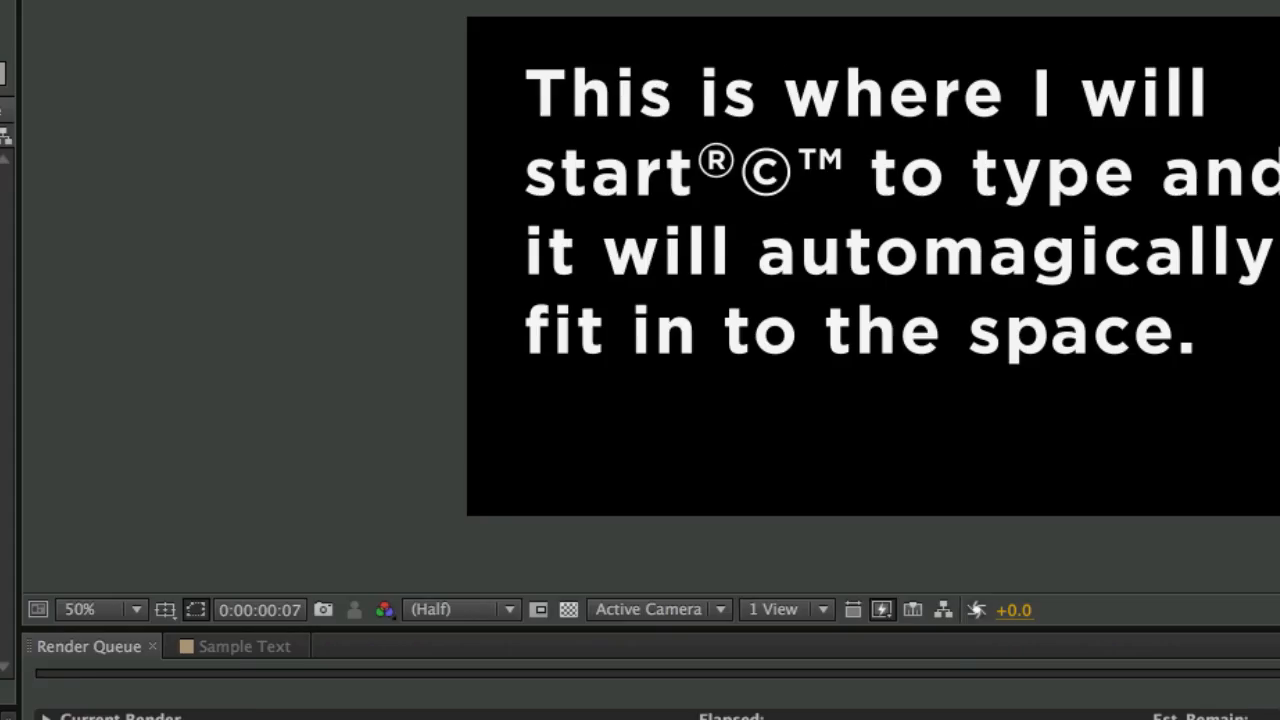
Show the Paragraph panel, group it as a tab with the Character panel, and place the Character tab first.
{"action": "left_click", "coordinate": [785, 15]}
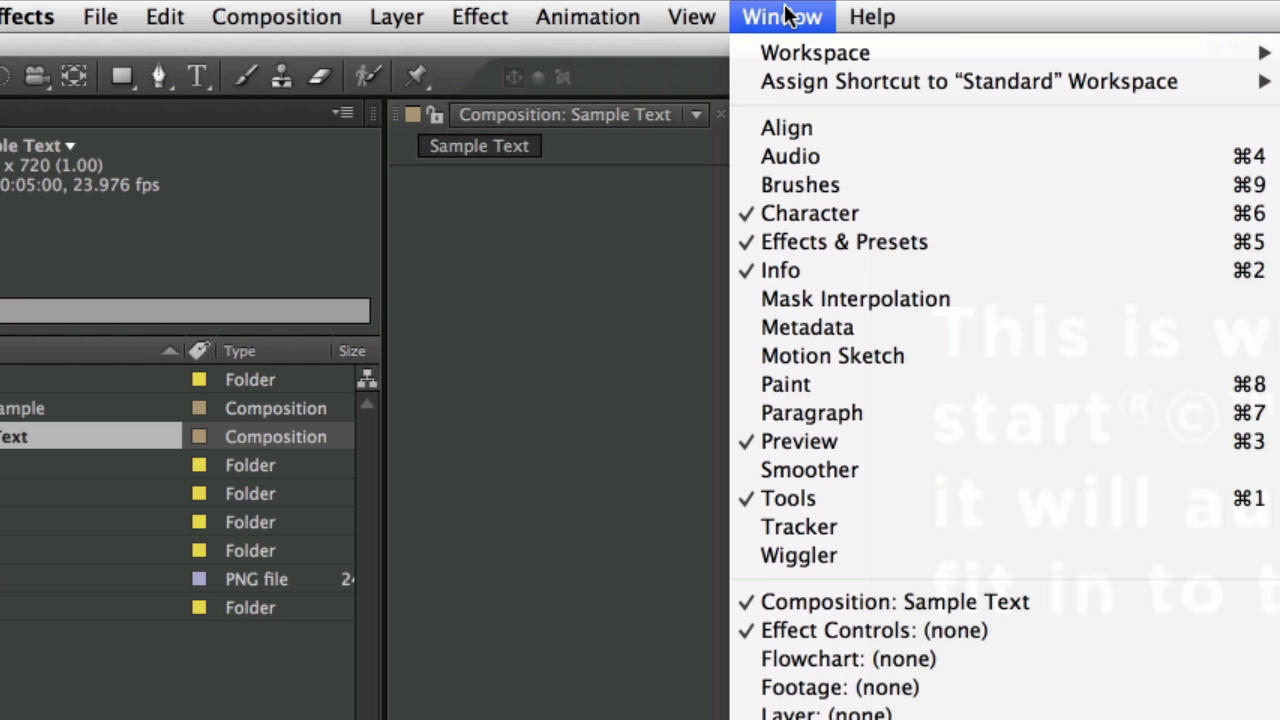
{"action": "left_click", "coordinate": [767, 412]}
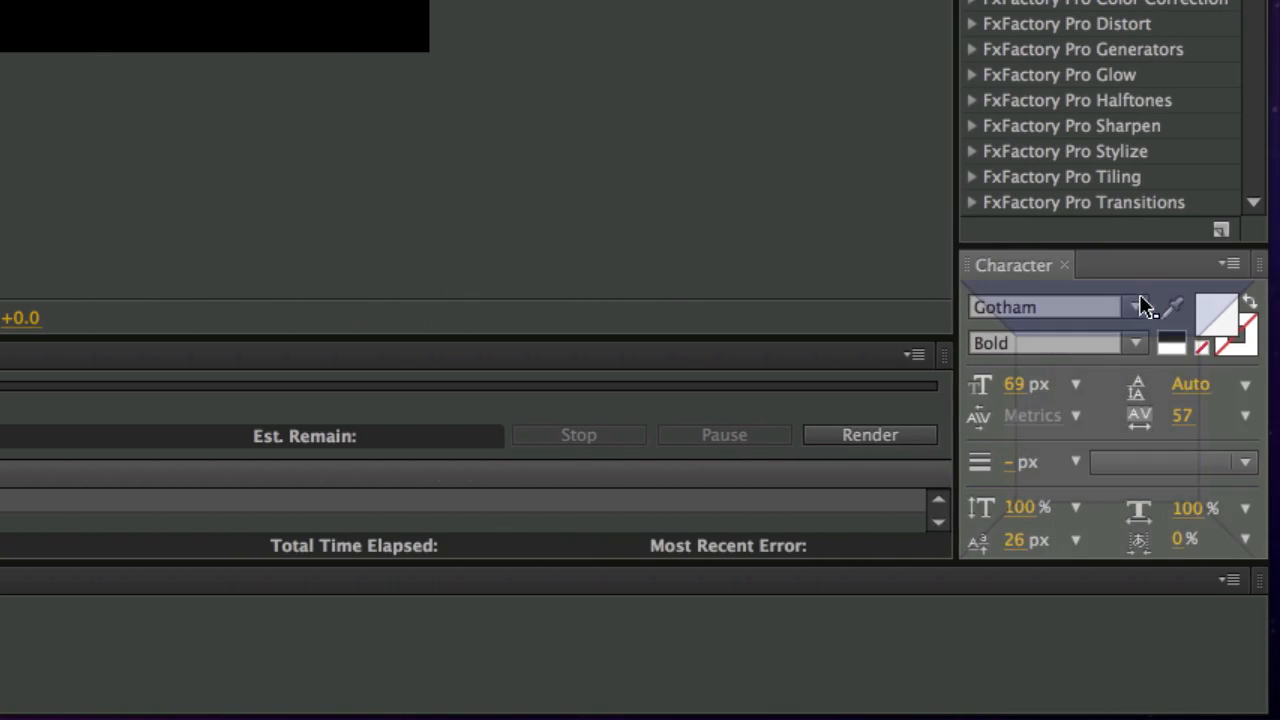
{"action": "left_click", "coordinate": [1140, 266]}
{"action": "left_click_drag", "start_coordinate": [1108, 262], "coordinate": [1108, 262]}
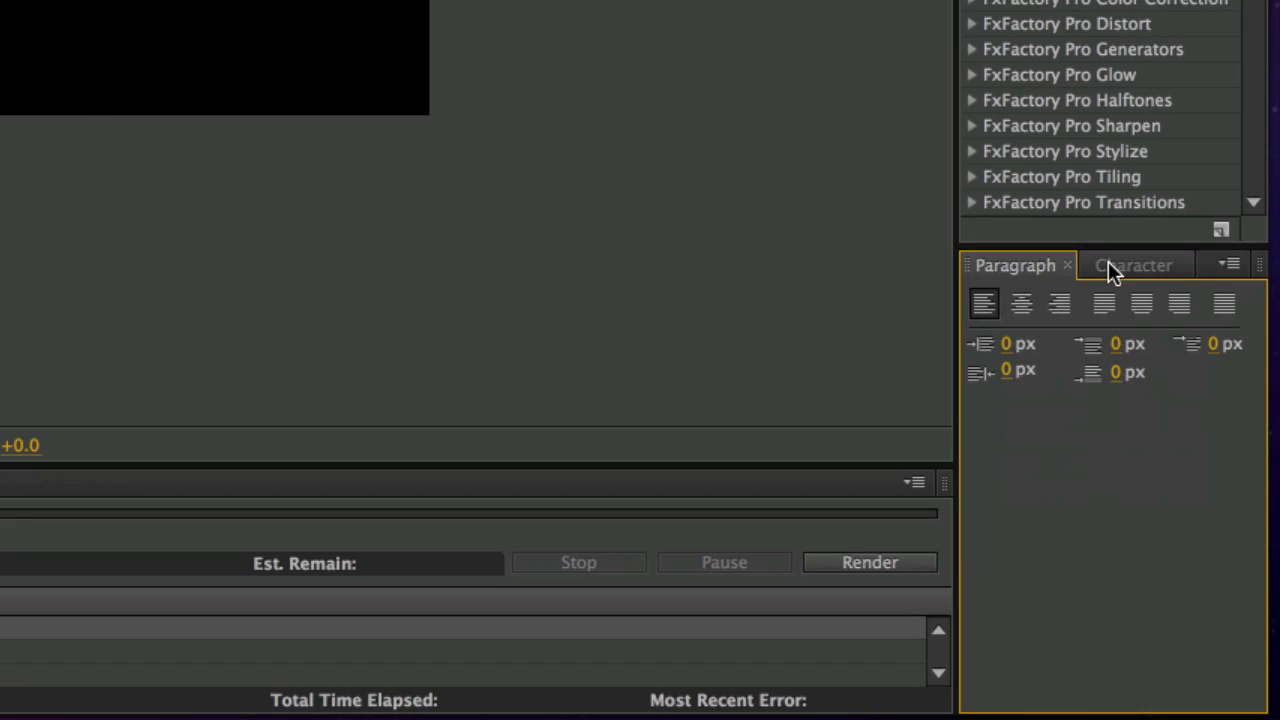
{"action": "left_click", "coordinate": [1110, 268]}
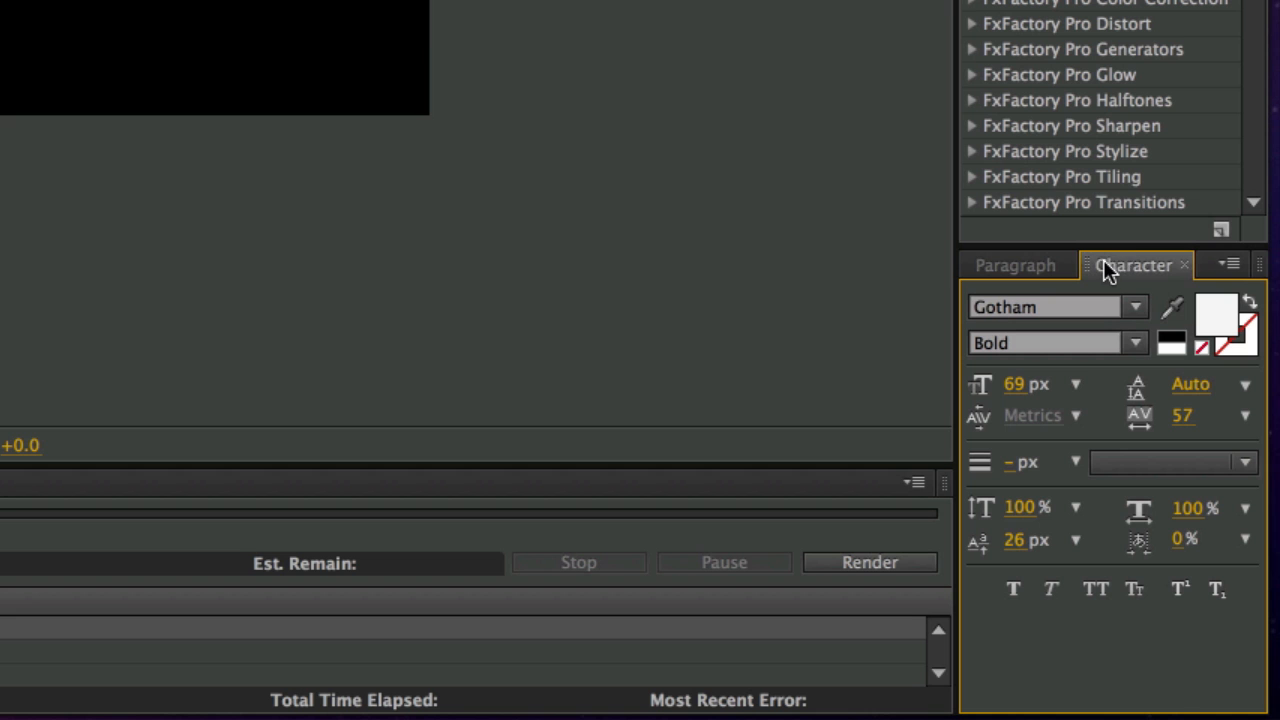
{"action": "left_click_drag", "start_coordinate": [1092, 262], "coordinate": [1018, 265]}
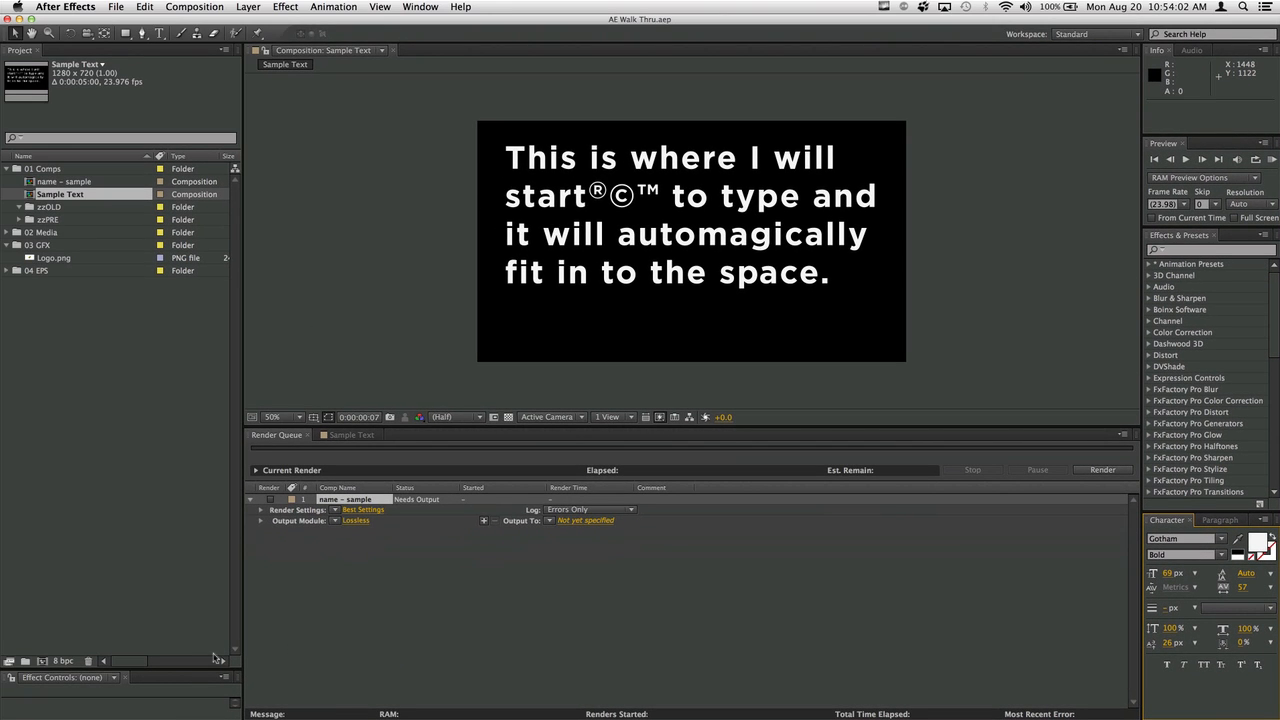
Try Effect Controls between the Project and Composition panels, and dock it back beneath the Project panel with more height.
{"action": "left_click_drag", "start_coordinate": [201, 668], "coordinate": [207, 424]}
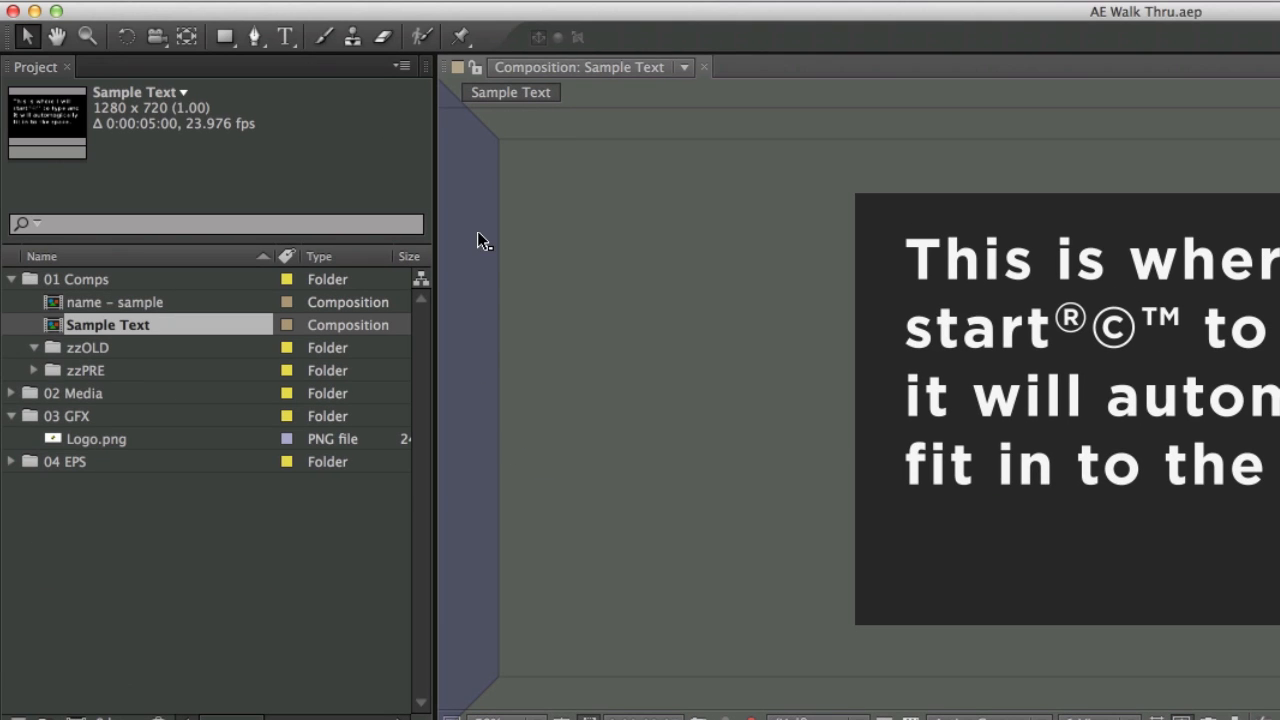
{"action": "left_click_drag", "start_coordinate": [480, 353], "coordinate": [480, 353]}
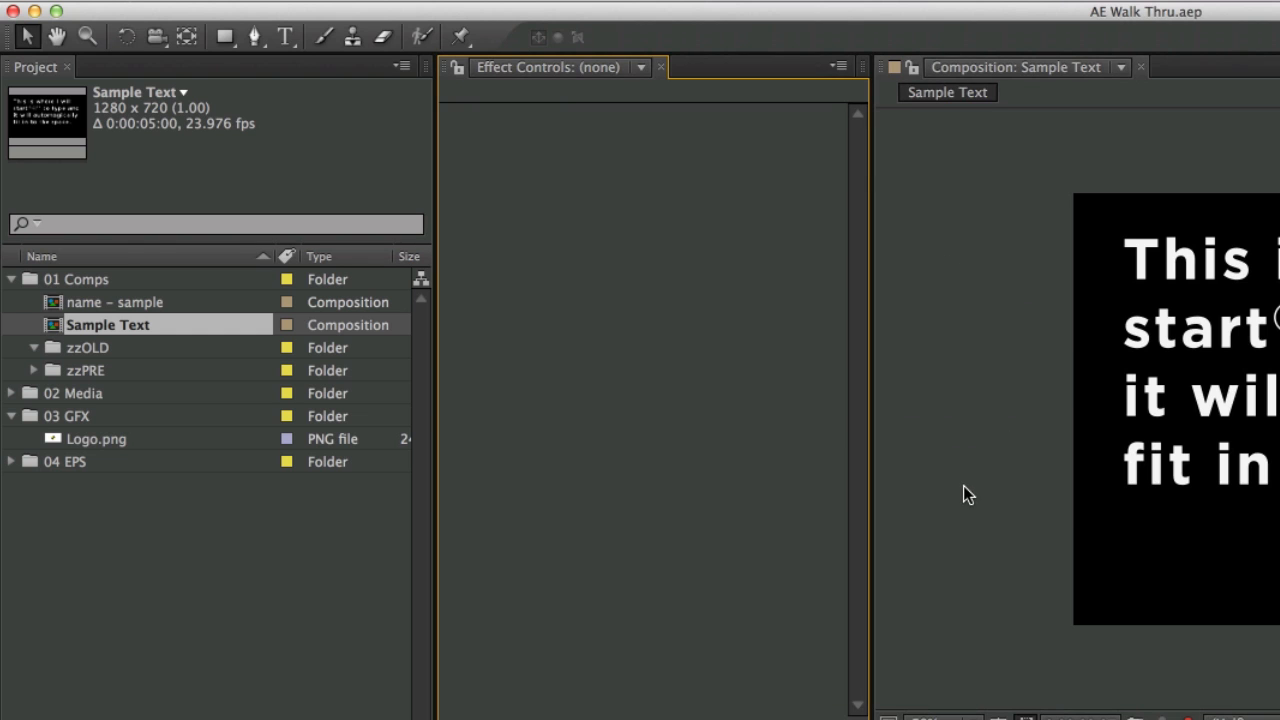
{"action": "left_click_drag", "start_coordinate": [451, 76], "coordinate": [327, 719]}
{"action": "left_click_drag", "start_coordinate": [327, 325], "coordinate": [197, 719]}
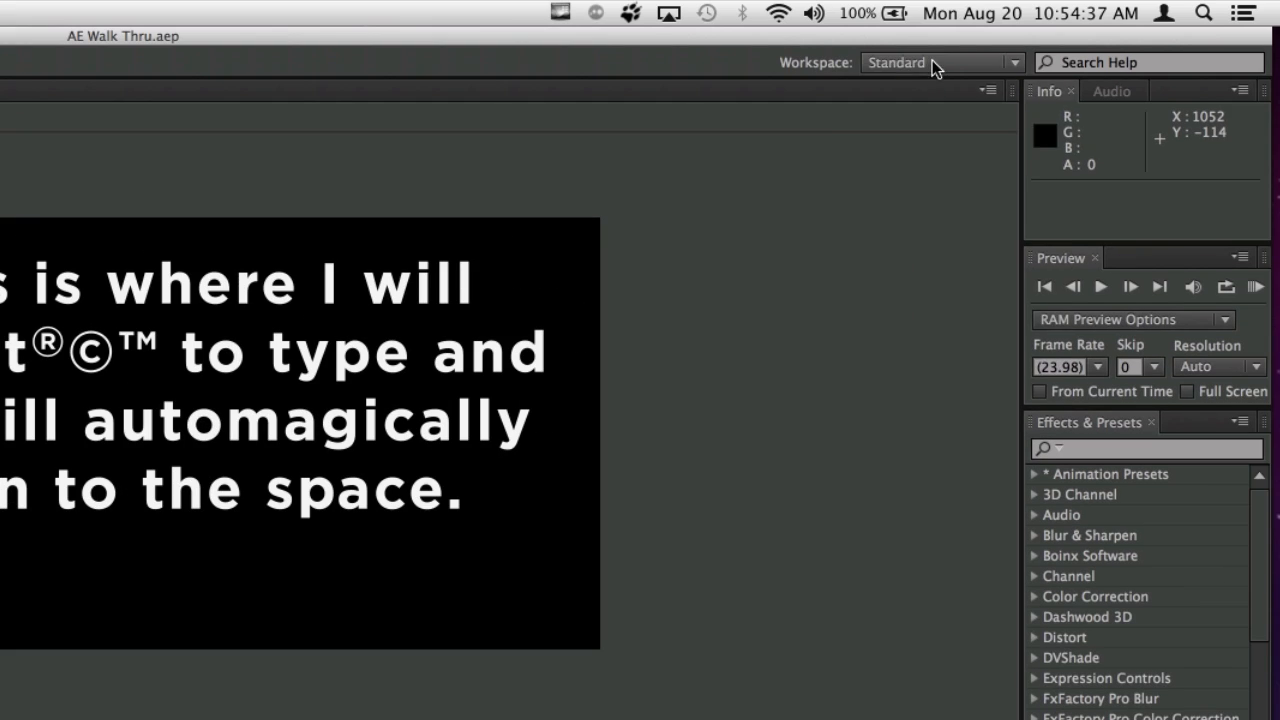
Review the workspace choices, including the one for creating a new workspace, and switch to the fen 16x9 Demo workspace.
{"action": "left_click", "coordinate": [932, 61]}
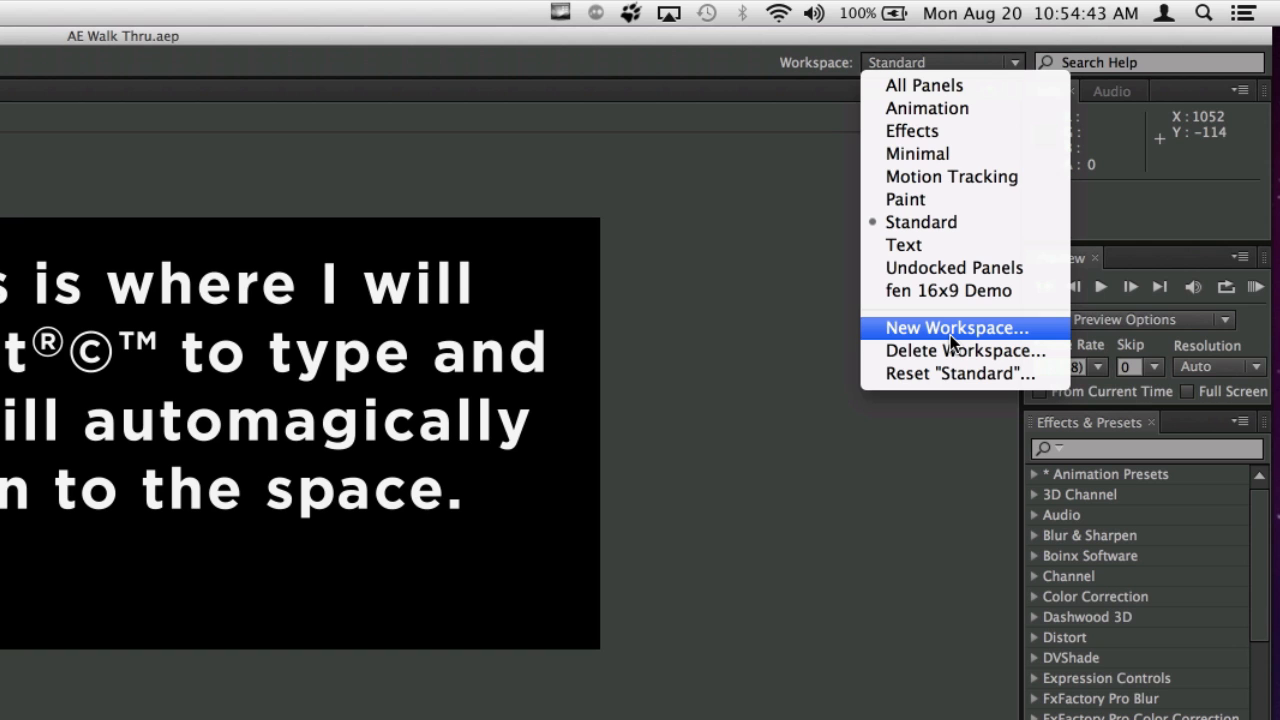
{"action": "left_click", "coordinate": [709, 377]}
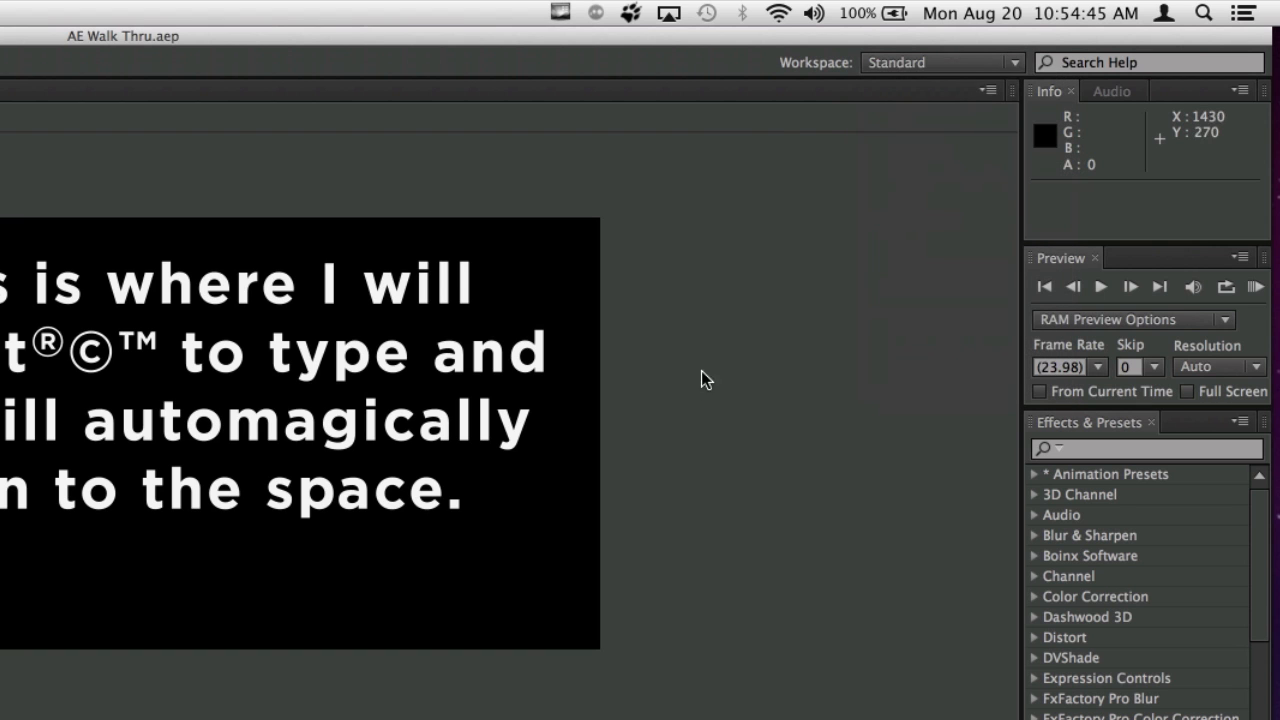
{"action": "left_click", "coordinate": [938, 63]}
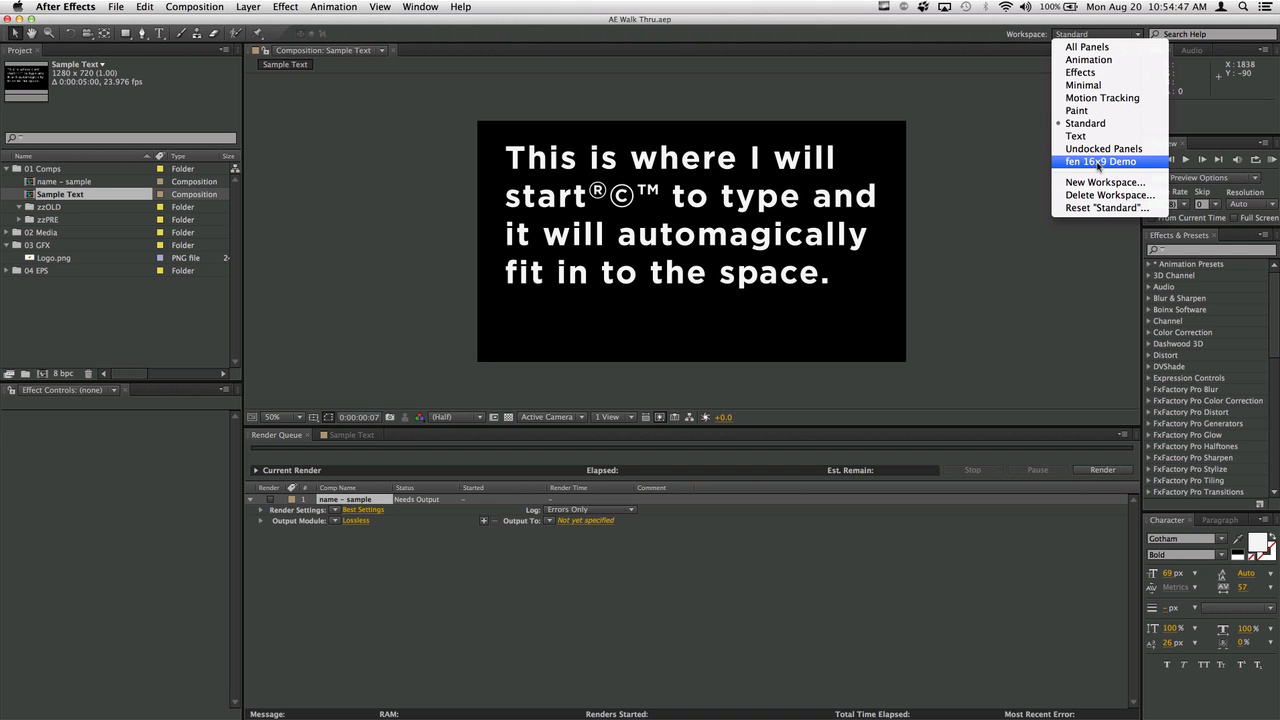
{"action": "left_click", "coordinate": [940, 292]}
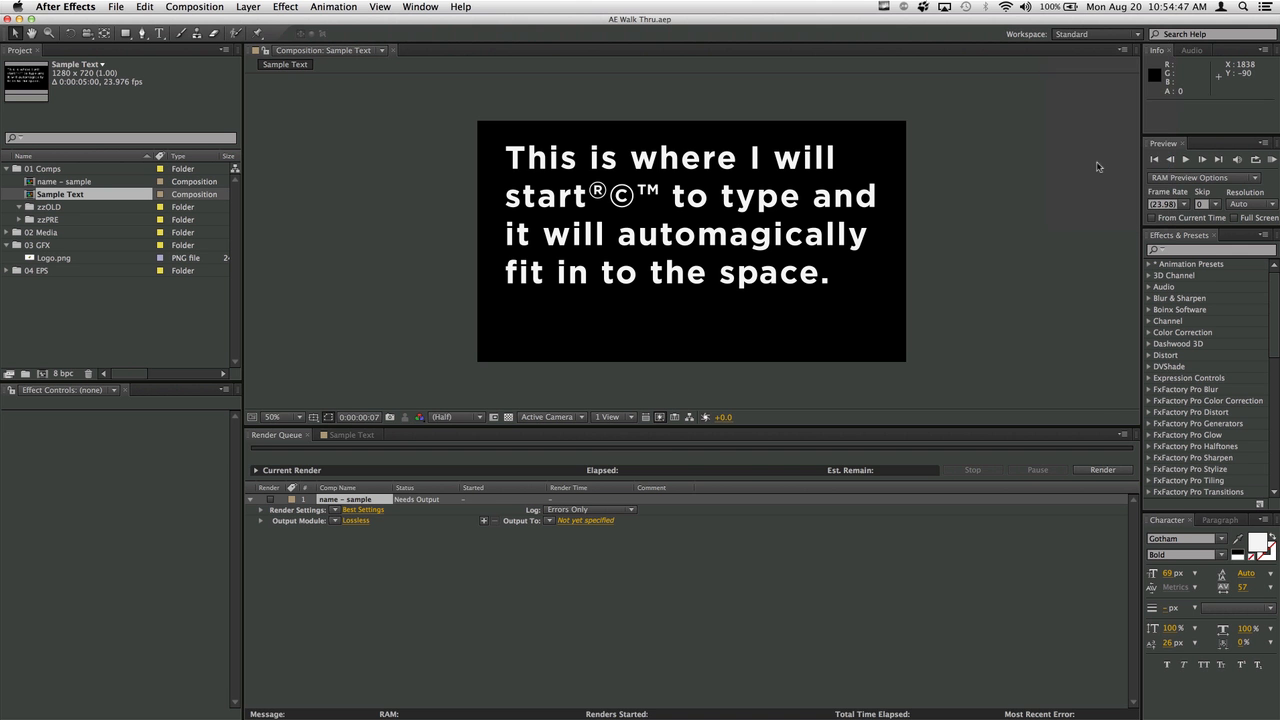